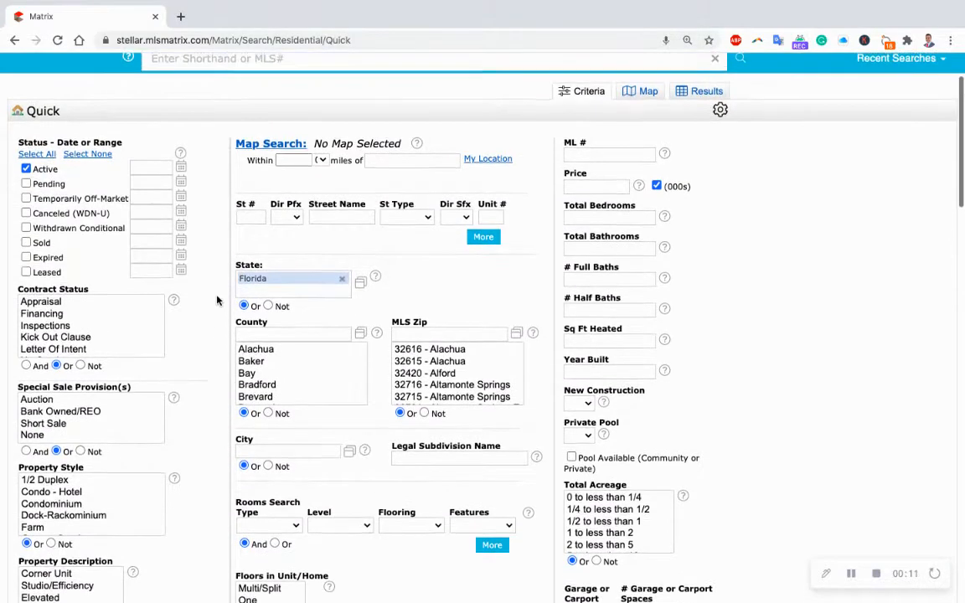
Review the residential Quick search form, from the status and location criteria to Total Acreage, and the available search types.
scroll(216, 300, "up", 1)
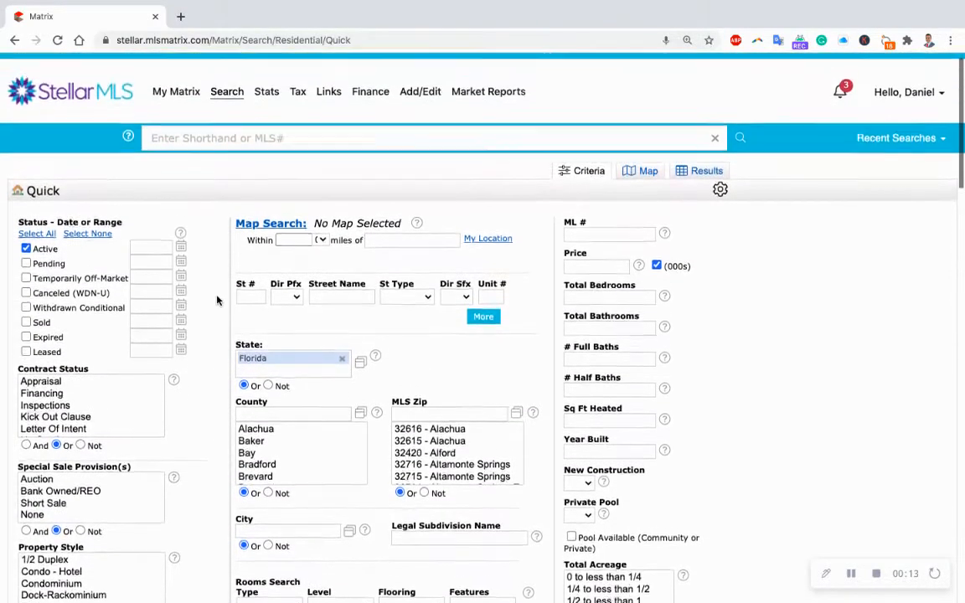
scroll(216, 300, "up", 1)
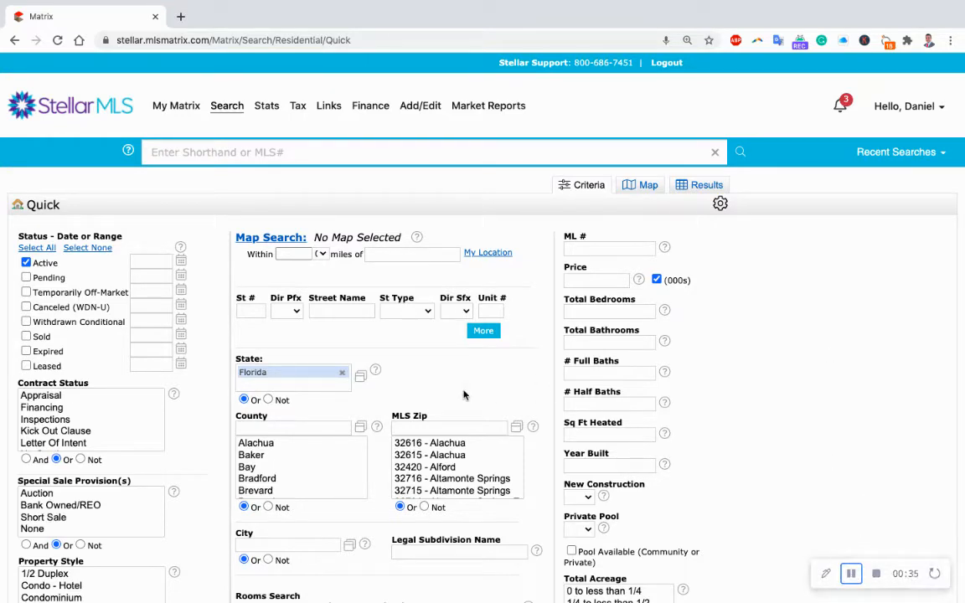
scroll(209, 355, "down", 1)
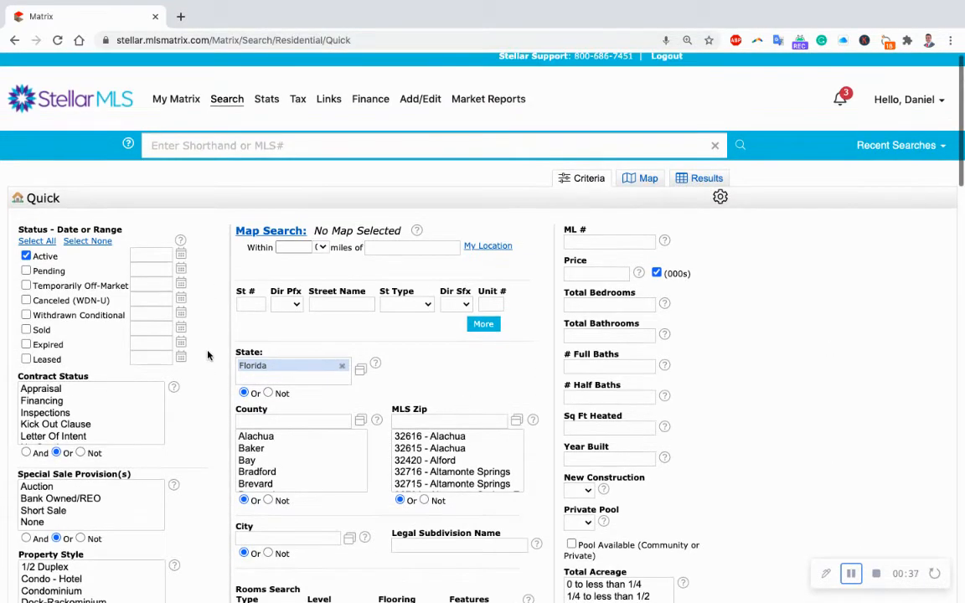
mouse_move(231, 104)
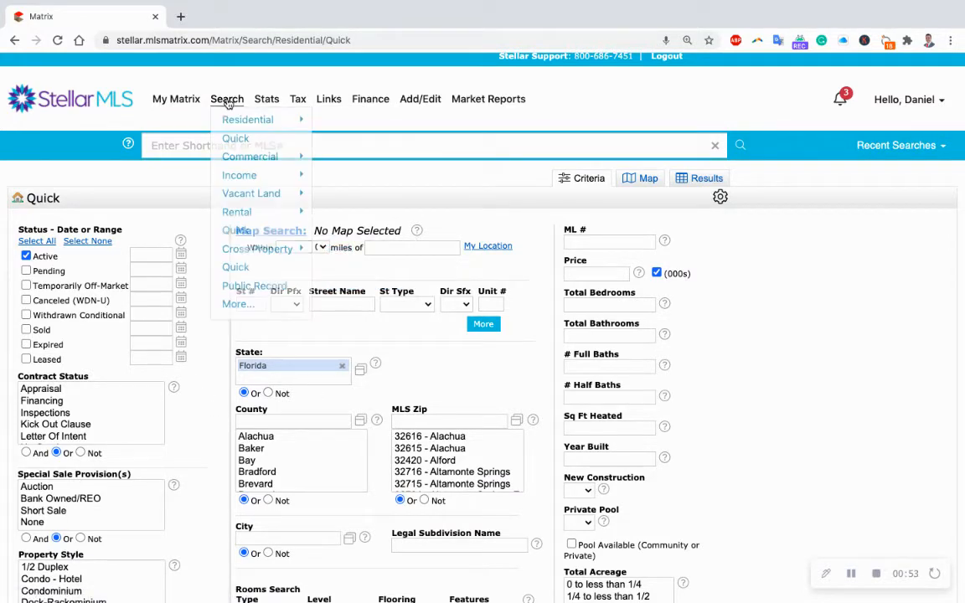
mouse_move(241, 194)
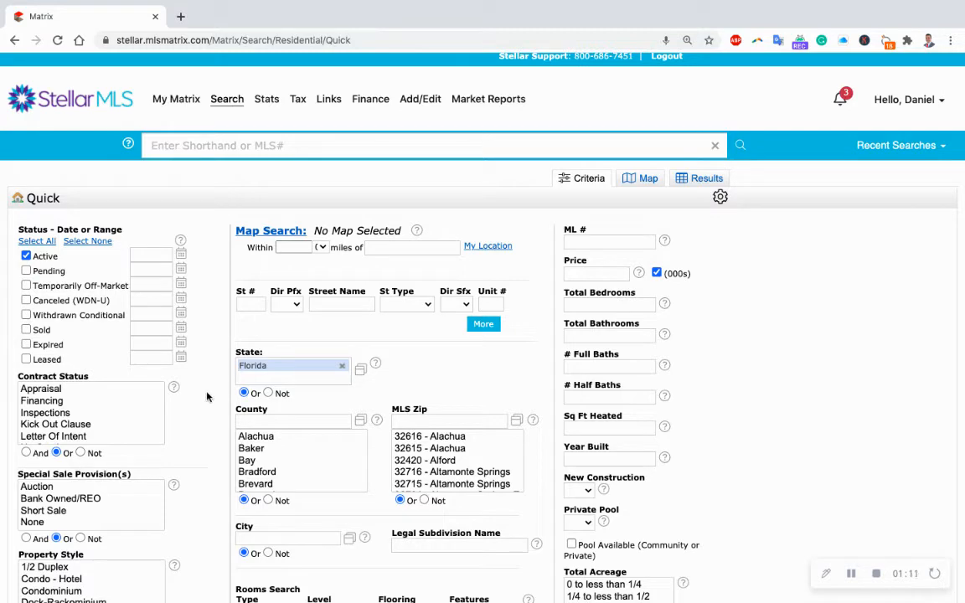
scroll(209, 402, "down", 5)
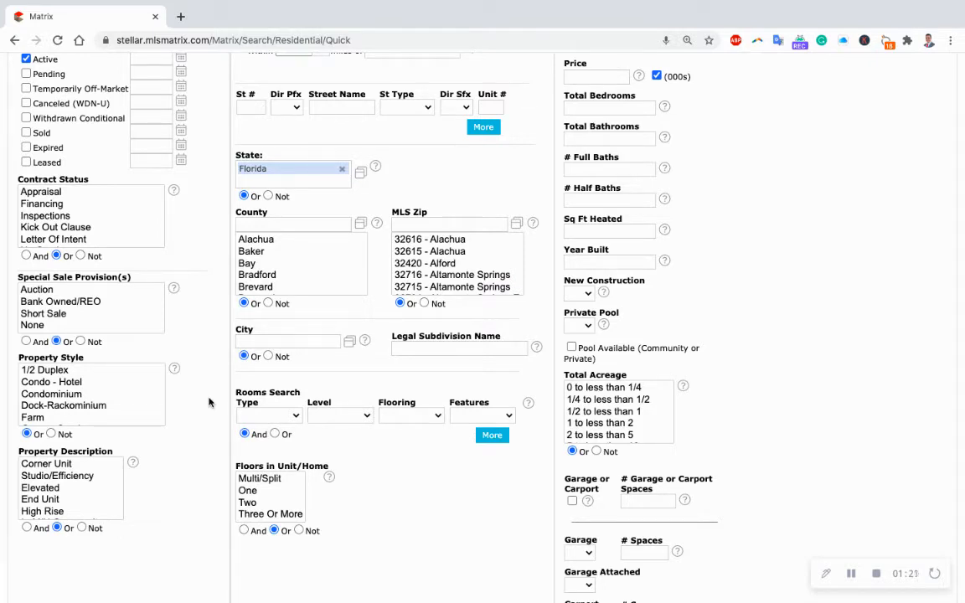
scroll(210, 402, "up", 3)
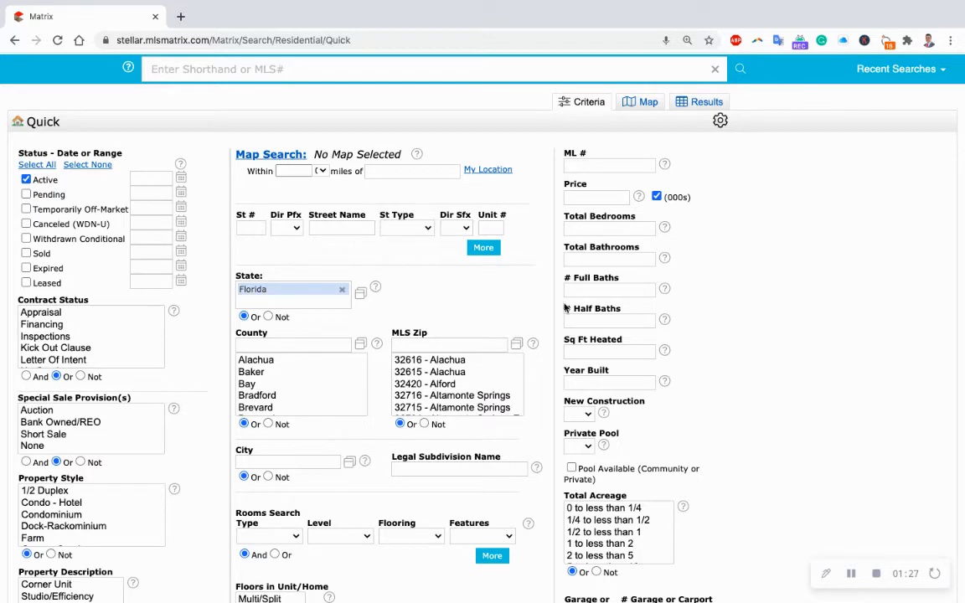
scroll(736, 369, "down", 2)
scroll(735, 368, "down", 1)
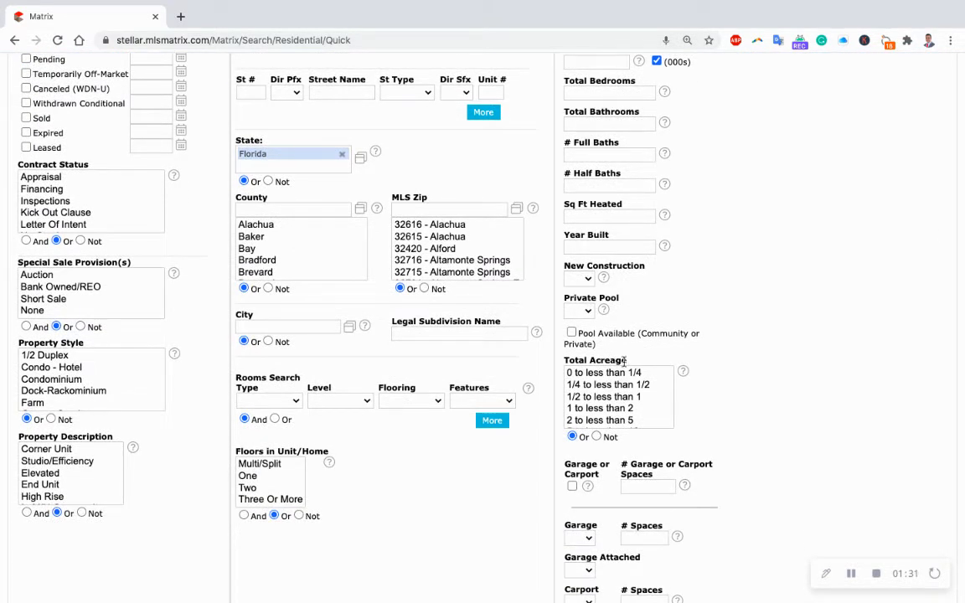
scroll(194, 233, "up", 3)
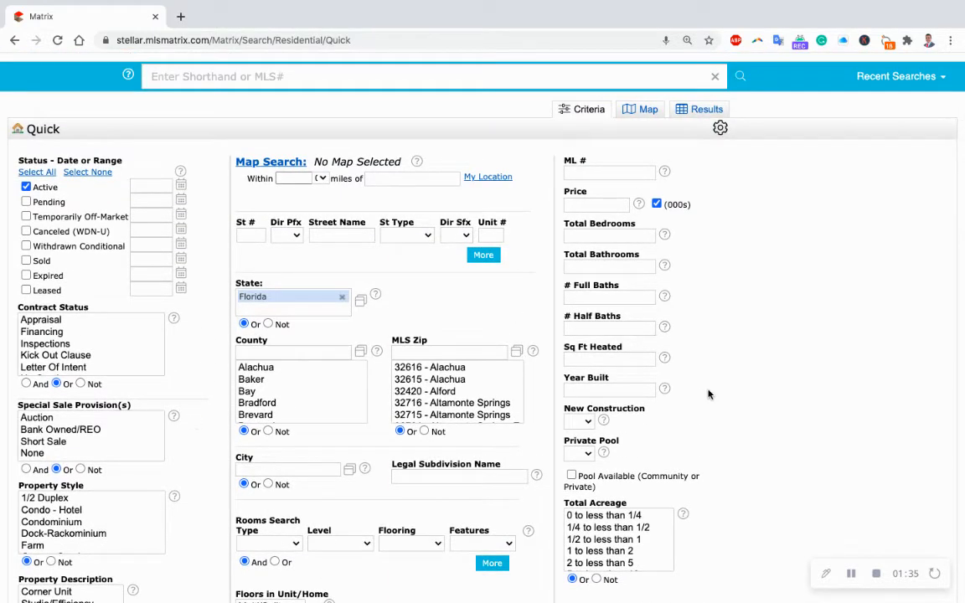
scroll(711, 394, "down", 3)
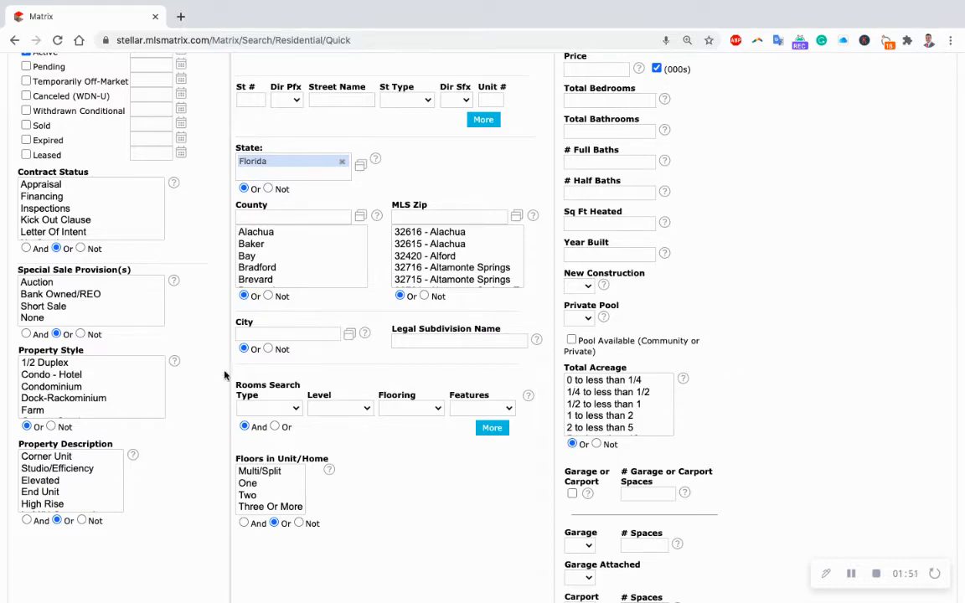
scroll(219, 396, "up", 3)
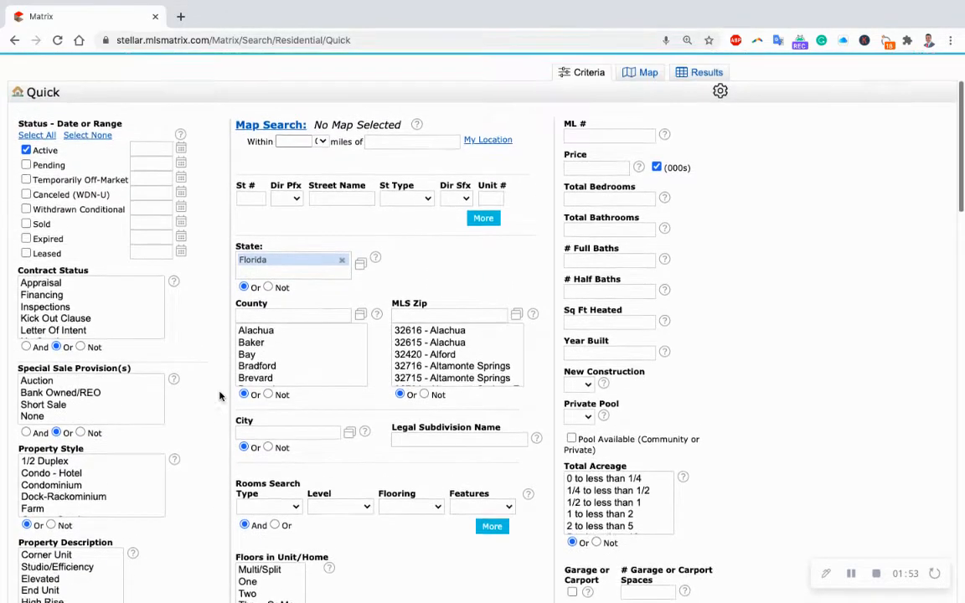
Examine the ranges offered in the Total Acreage criterion.
left_click(594, 525)
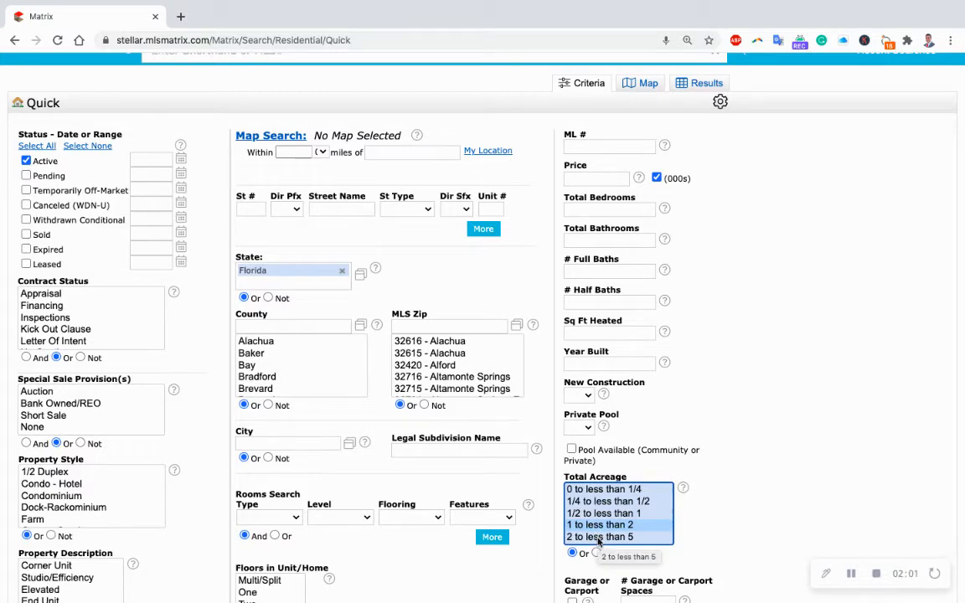
left_click(598, 536, "shift")
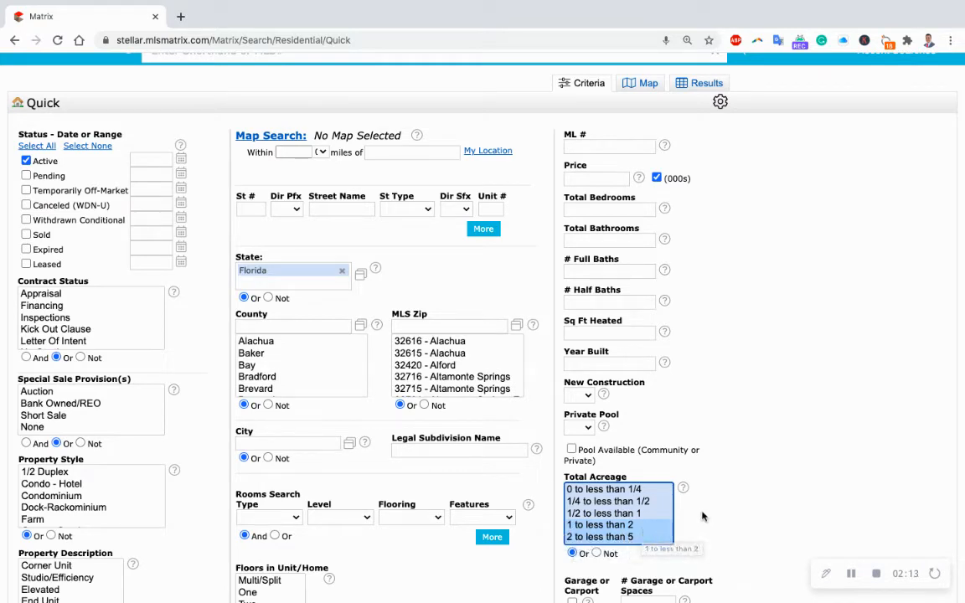
left_click(731, 525)
Locate the Lot Size Acres field among the Additional Fields below the main criteria and check its entry box.
scroll(740, 420, "down", 3)
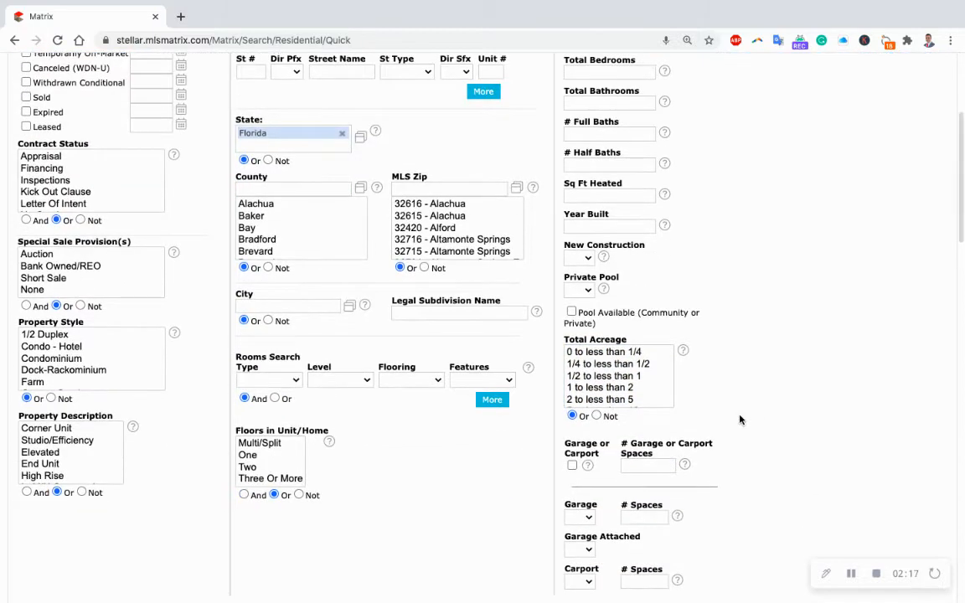
scroll(198, 417, "down", 3)
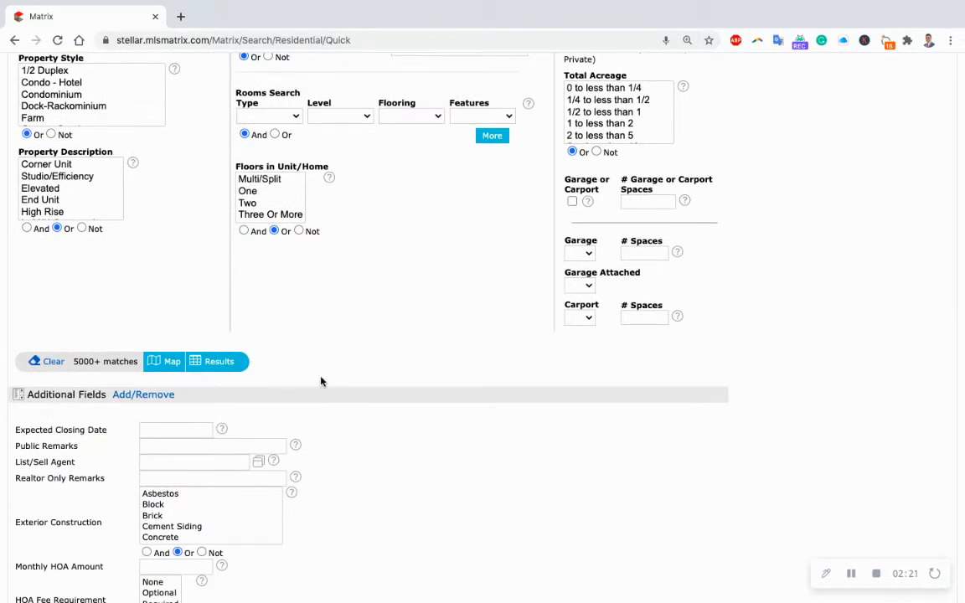
scroll(321, 382, "down", 3)
scroll(320, 382, "down", 2)
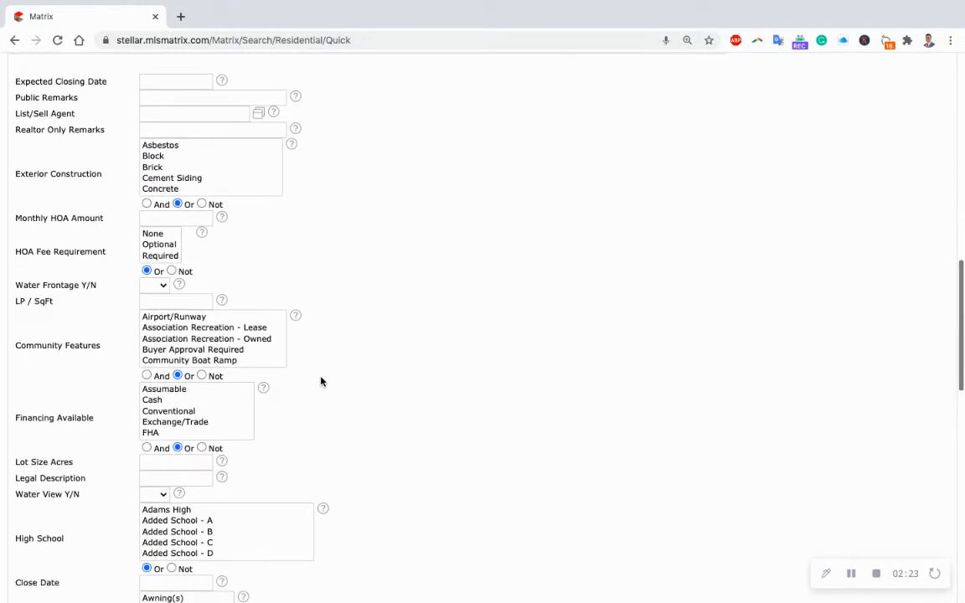
left_click(175, 461)
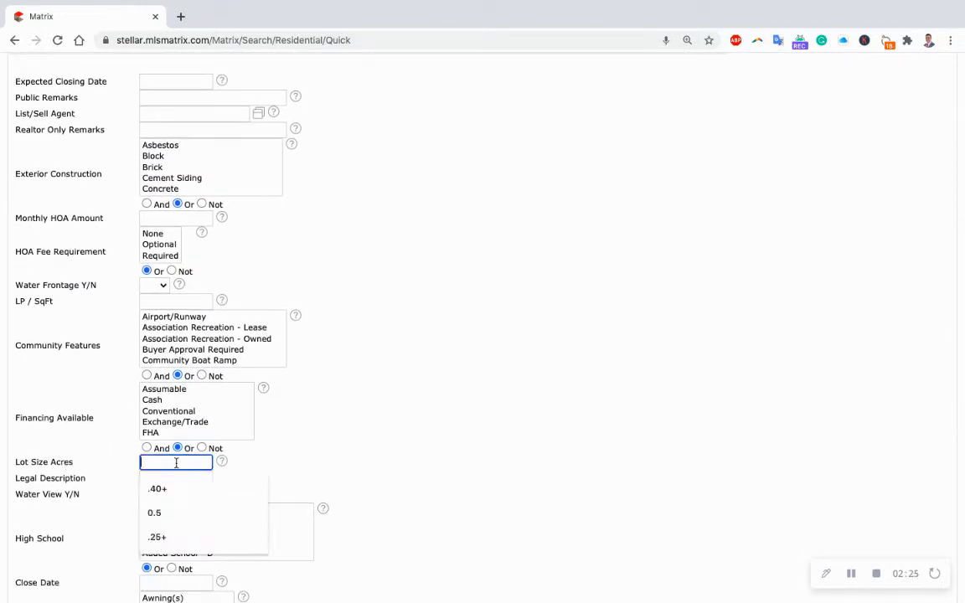
left_click(338, 448)
scroll(339, 448, "up", 3)
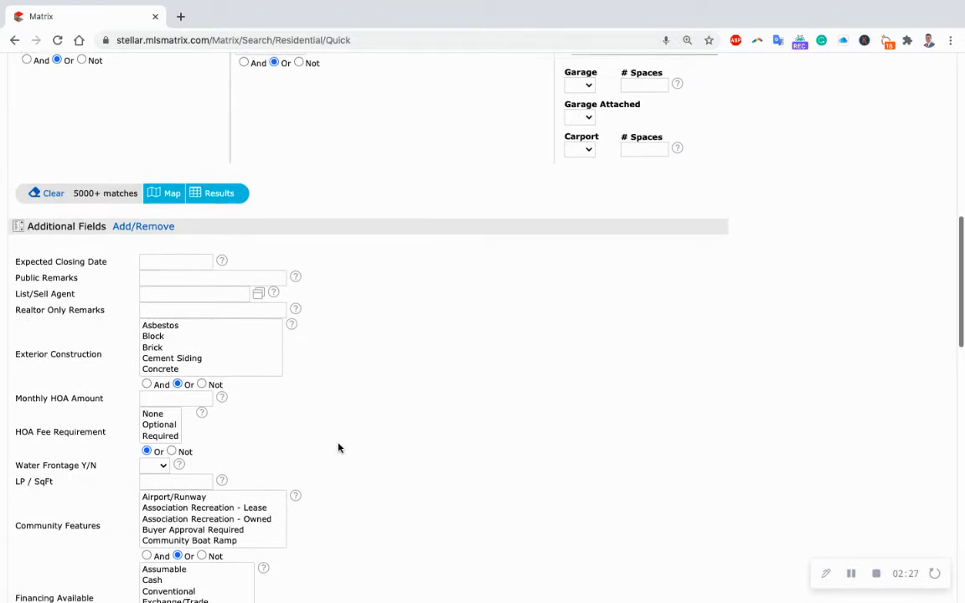
scroll(400, 405, "up", 2)
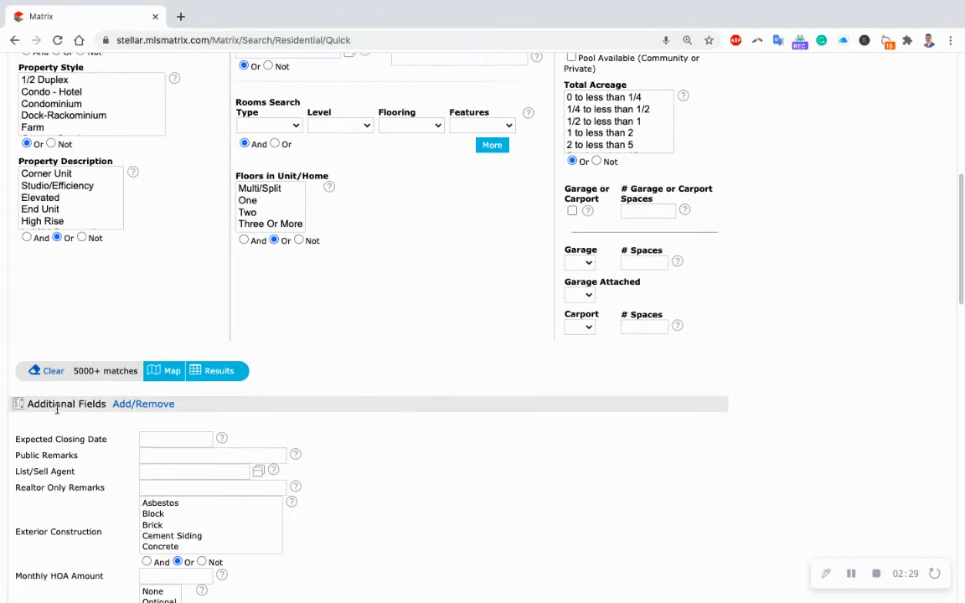
scroll(377, 494, "down", 4)
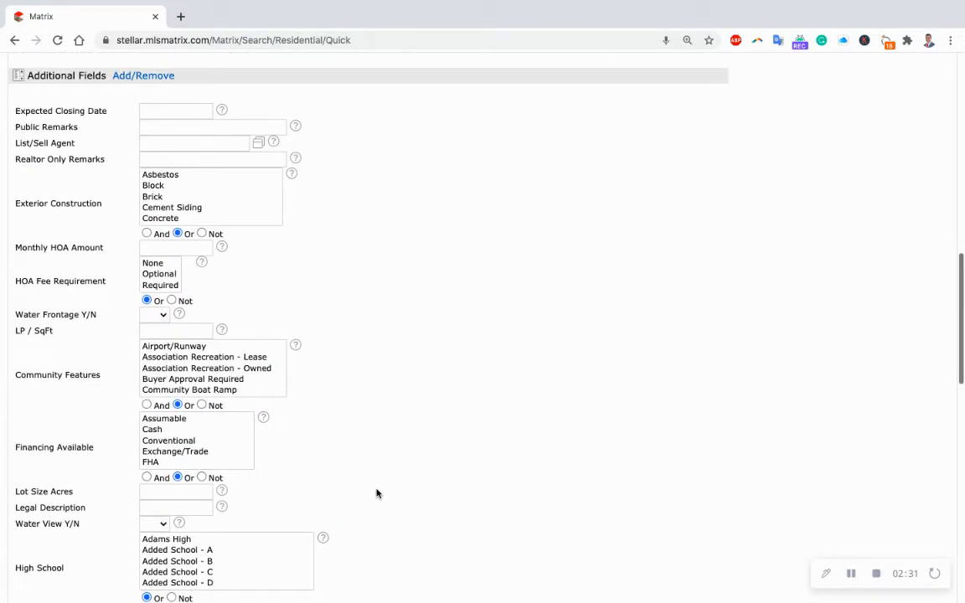
Open the Additional Fields editor and search the available fields for "acre".
scroll(317, 460, "up", 4)
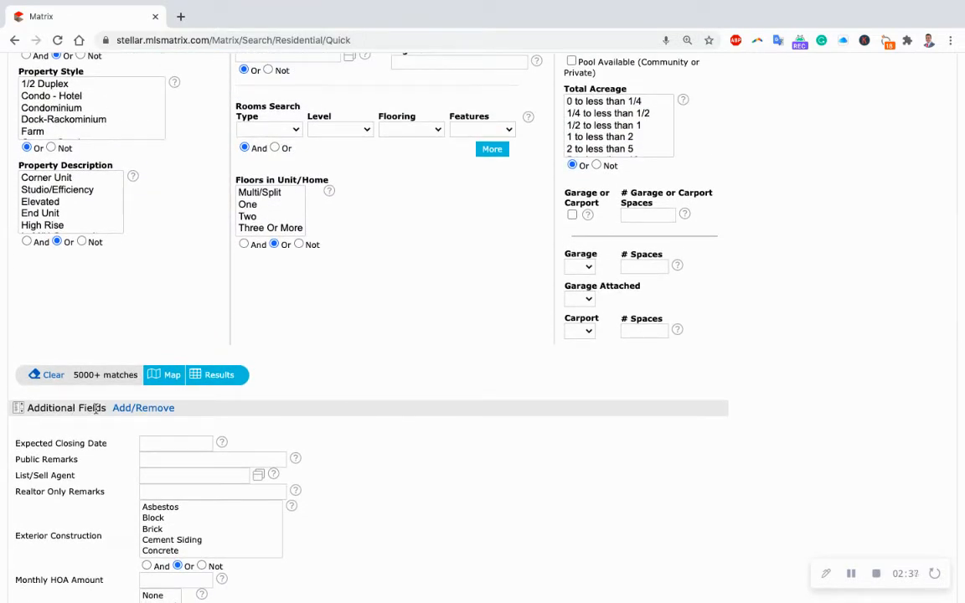
left_click(144, 408)
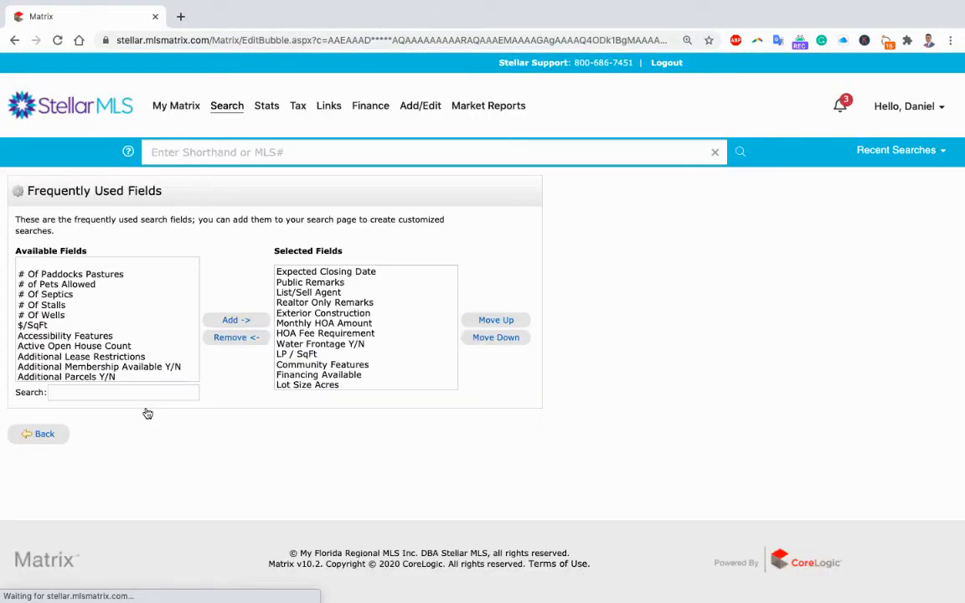
scroll(50, 302, "down", 10)
scroll(56, 328, "up", 2)
scroll(56, 328, "up", 15)
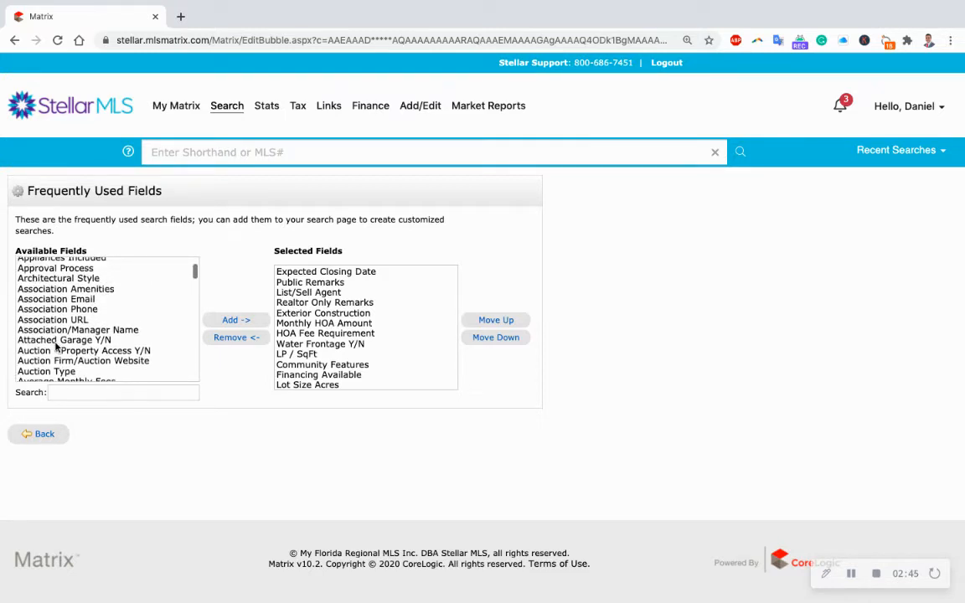
scroll(56, 347, "up", 2)
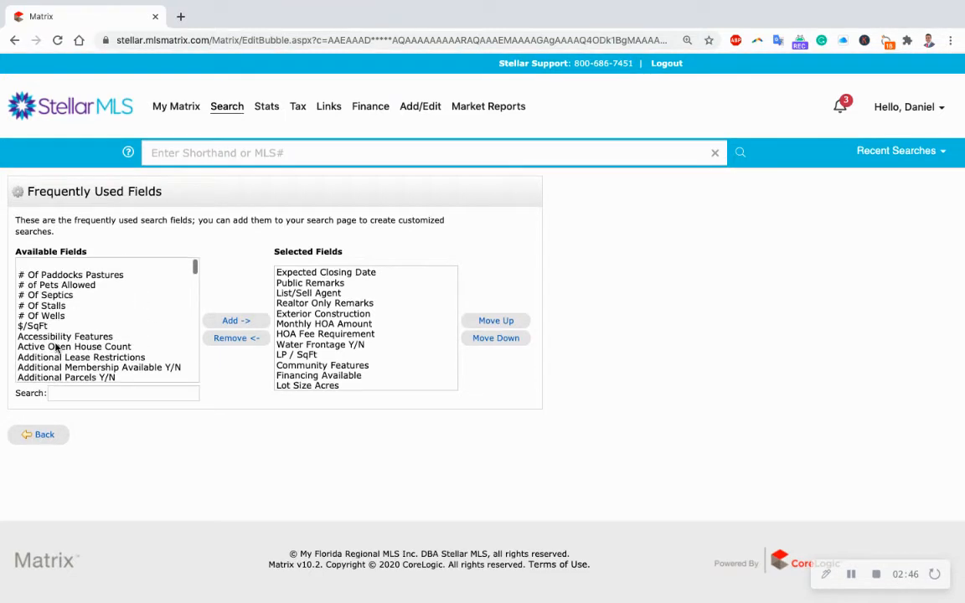
left_click(92, 393)
type("a")
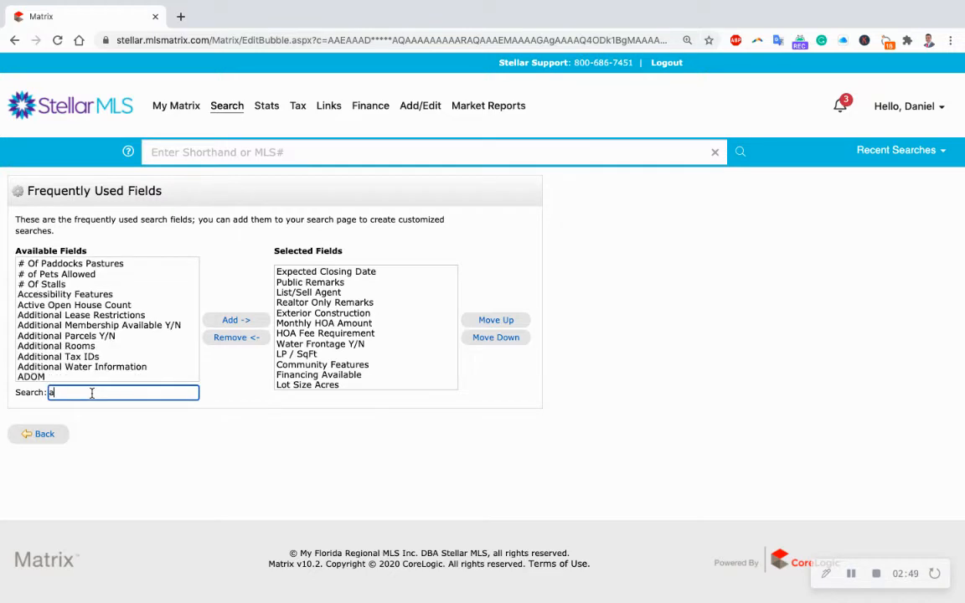
type("cre")
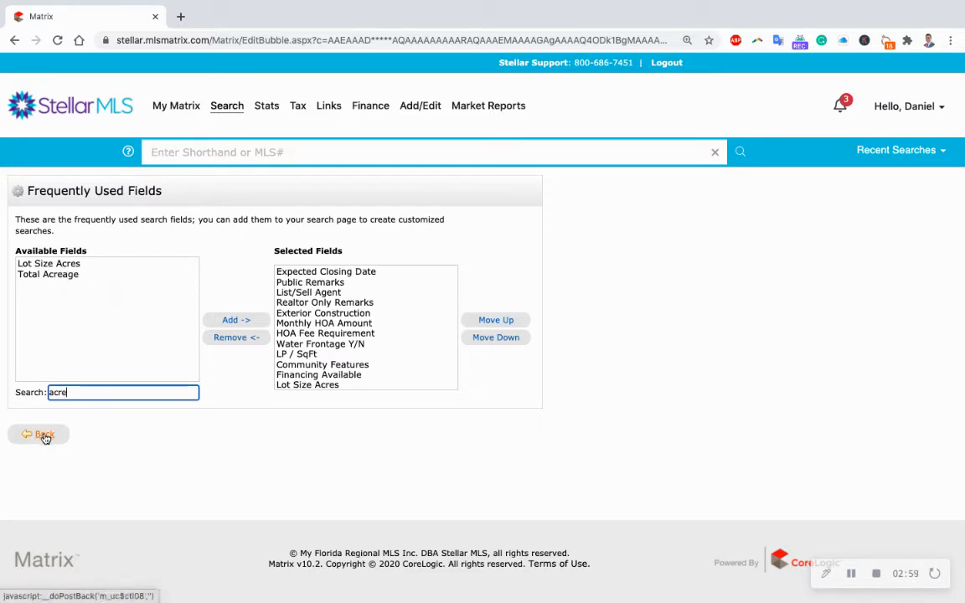
Try to add Total Acreage to the selected frequently used fields, and return to the search form.
left_click(51, 275)
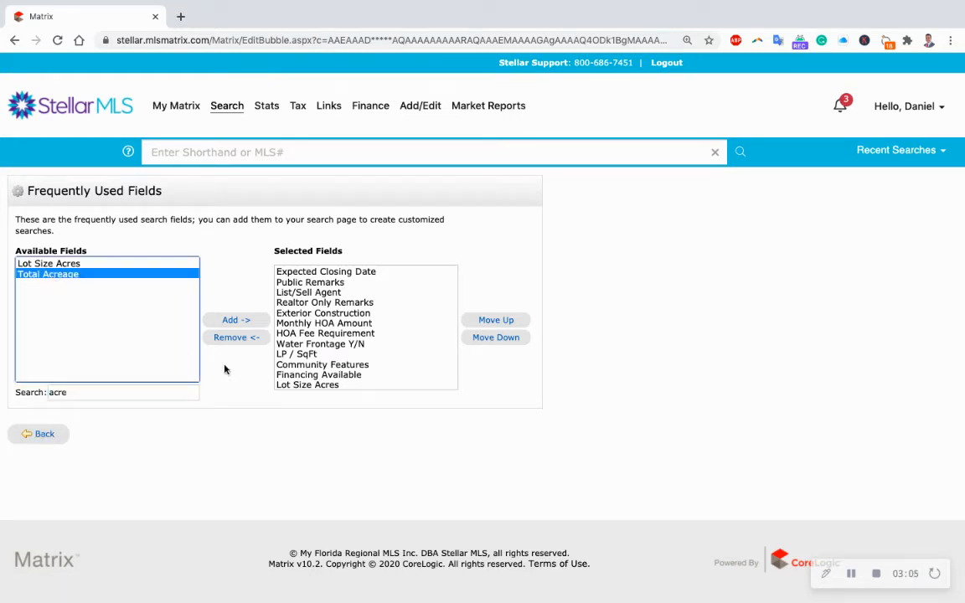
left_click(236, 320)
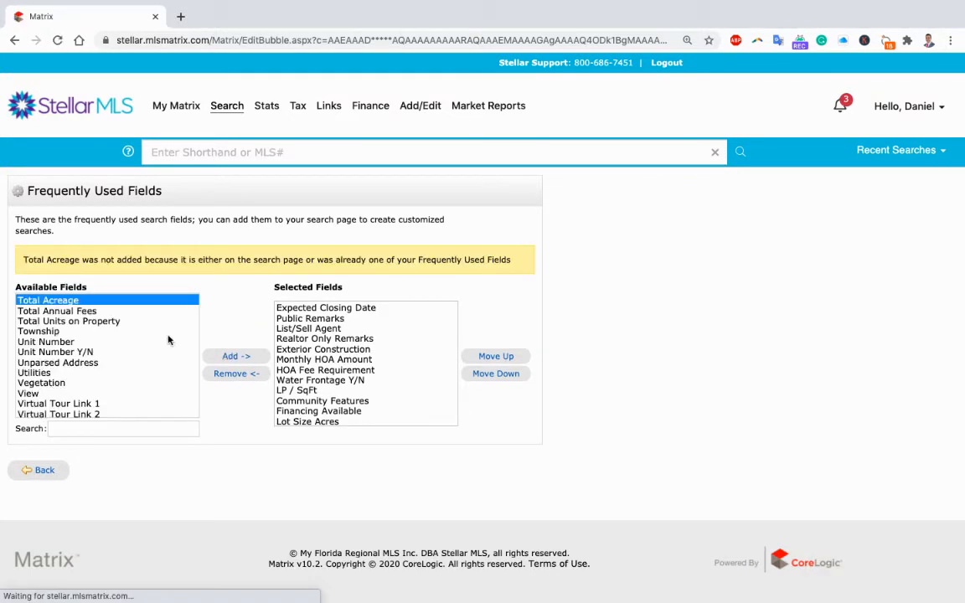
left_click(46, 470)
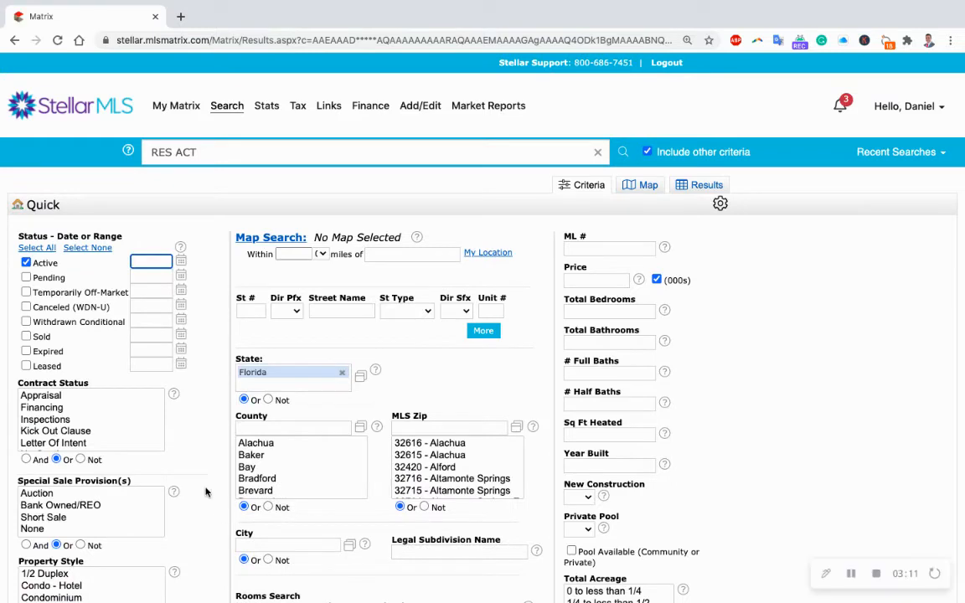
Look through the Additional Fields on the search form and find the Lot Size Acres entry.
scroll(206, 493, "down", 4)
scroll(206, 493, "down", 2)
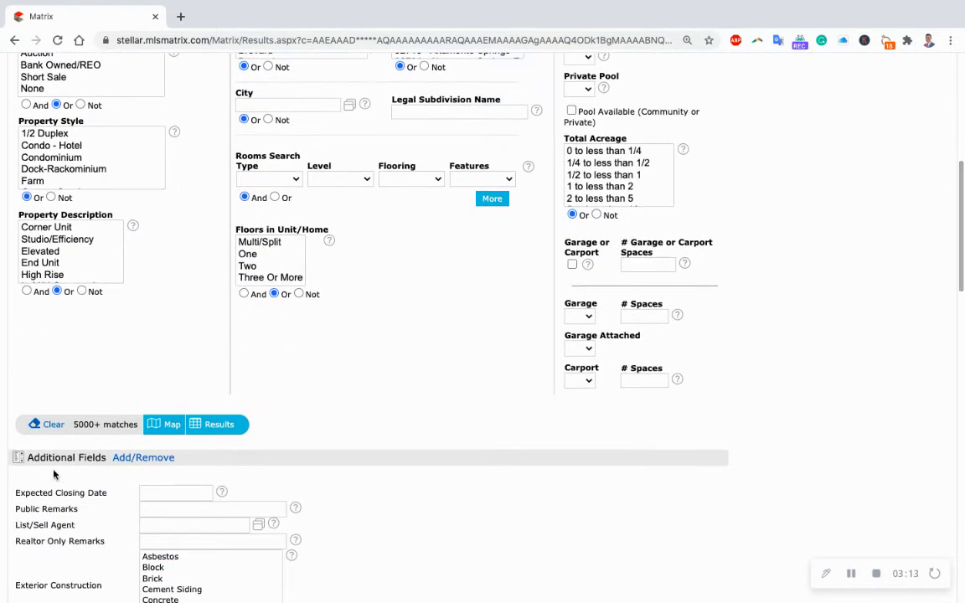
scroll(256, 546, "down", 2)
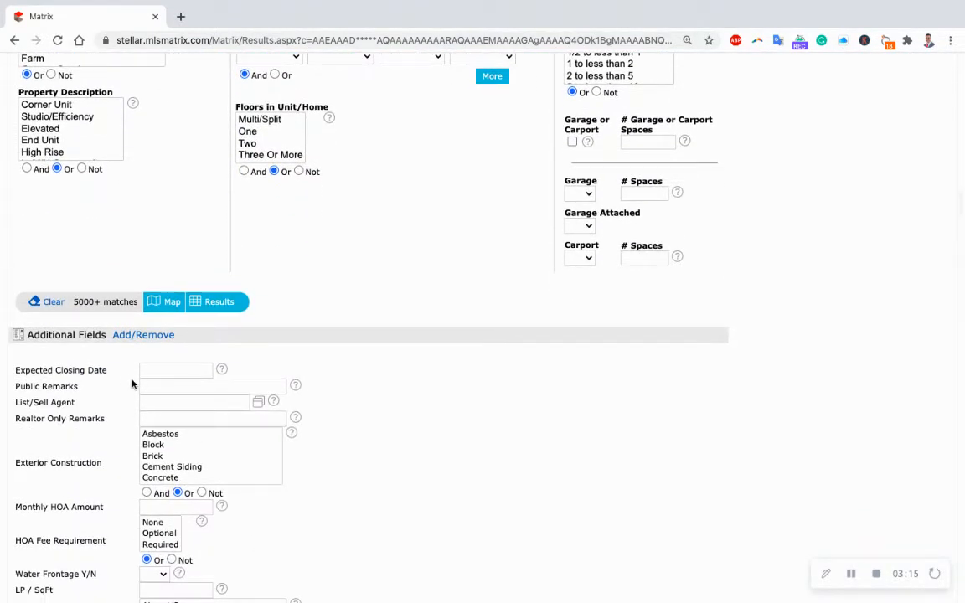
scroll(335, 502, "down", 10)
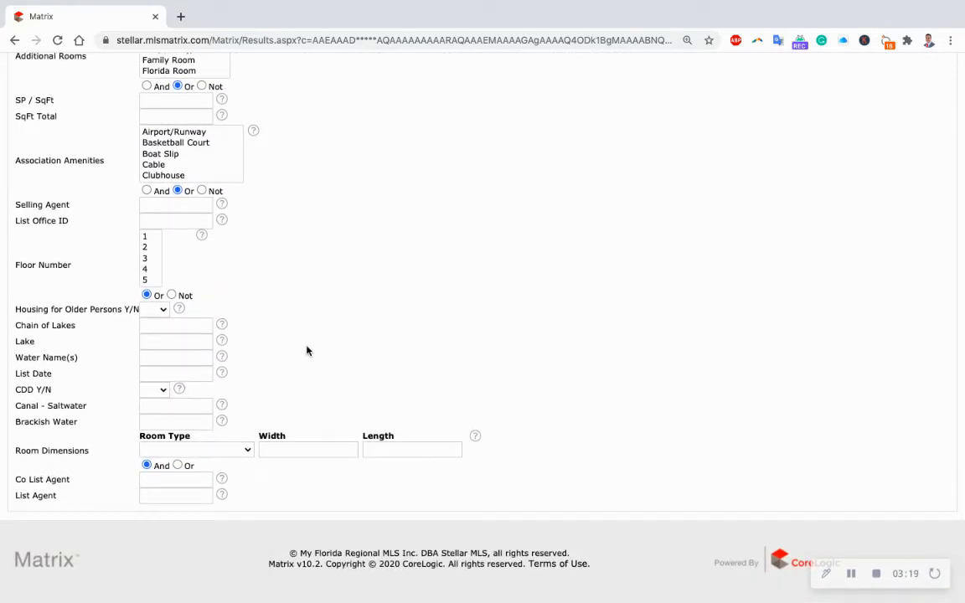
scroll(309, 362, "up", 4)
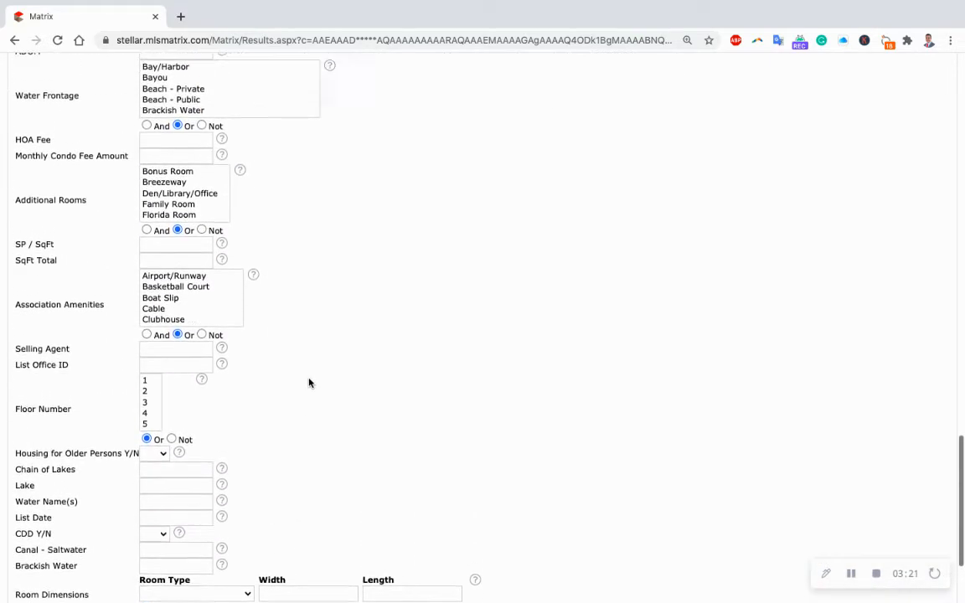
scroll(309, 383, "up", 3)
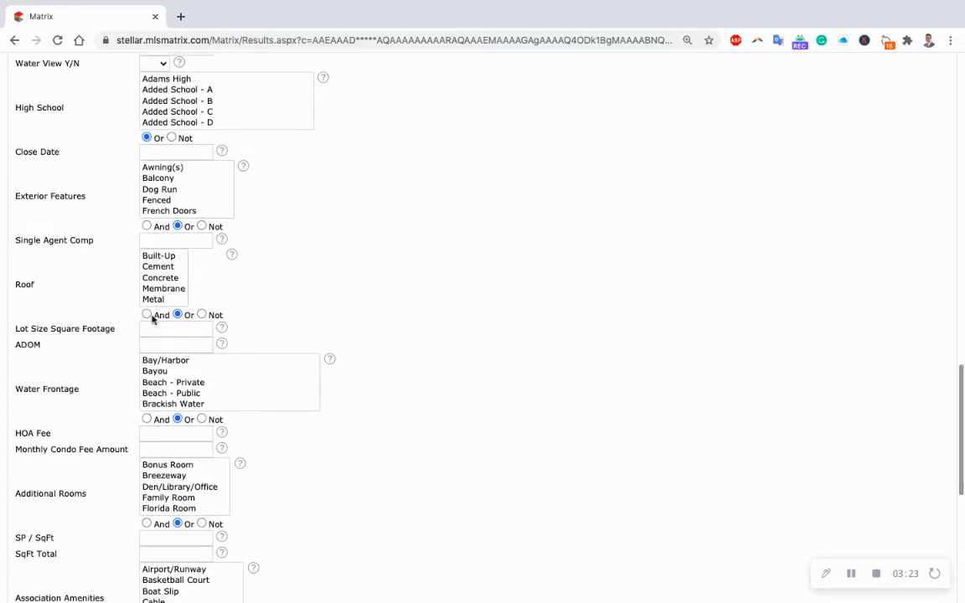
scroll(336, 263, "up", 4)
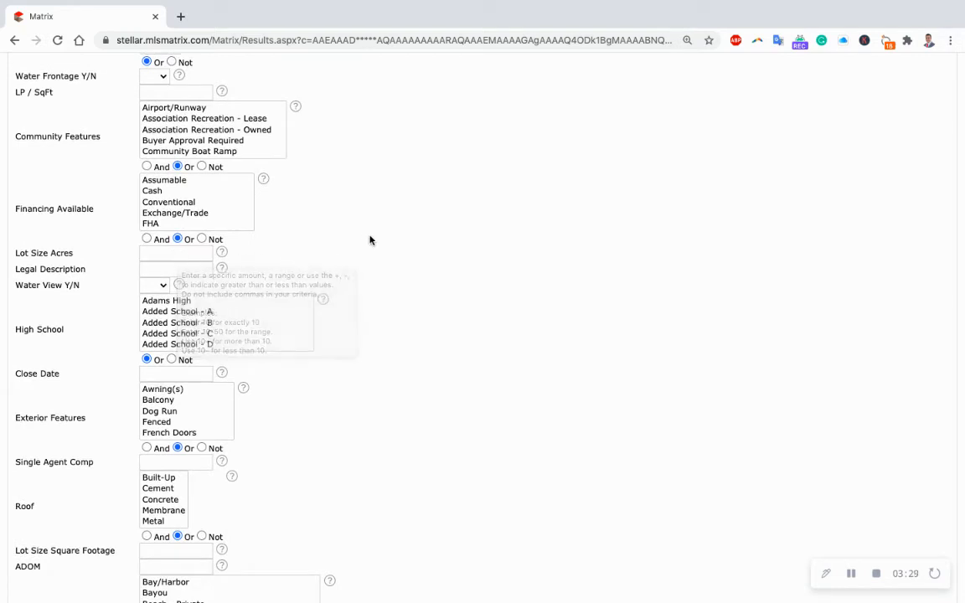
Set the Lot Size Acres criterion in the Additional Fields to the range .75-5.
scroll(369, 240, "up", 3)
scroll(370, 240, "up", 1)
scroll(371, 241, "up", 1)
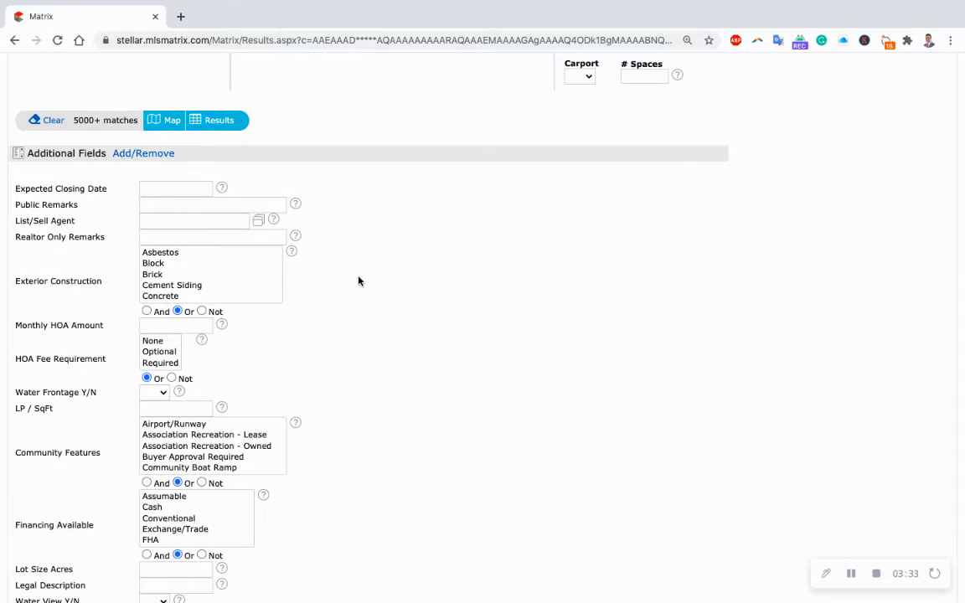
scroll(358, 280, "up", 5)
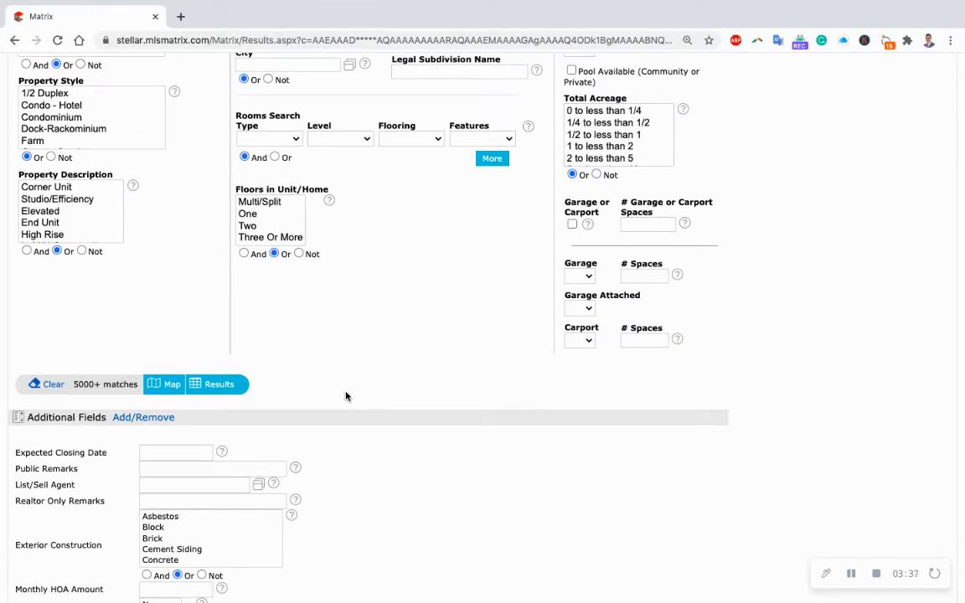
scroll(383, 434, "up", 3)
scroll(383, 434, "down", 5)
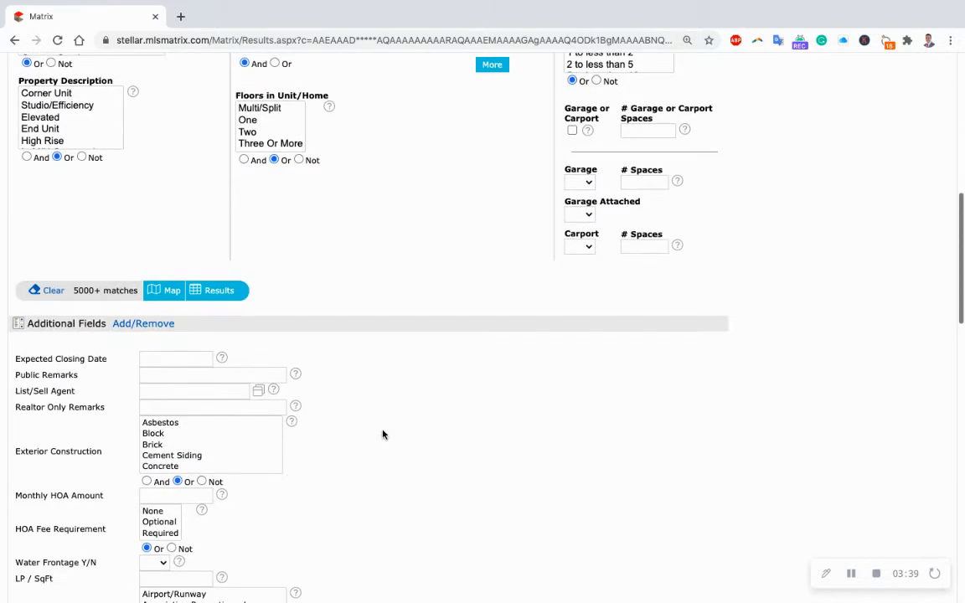
scroll(382, 434, "down", 3)
scroll(383, 433, "down", 3)
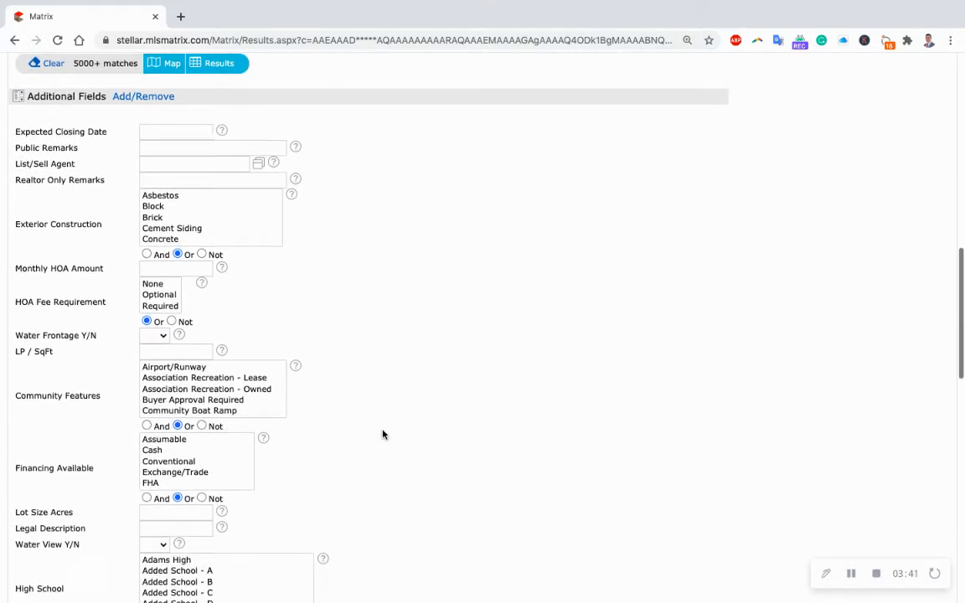
scroll(383, 434, "down", 2)
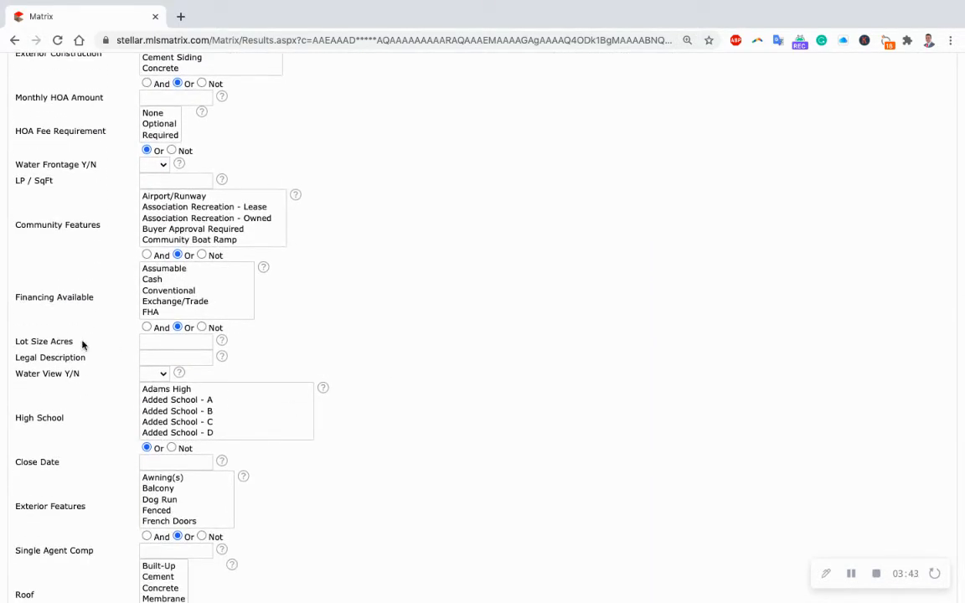
left_click(154, 341)
type("1")
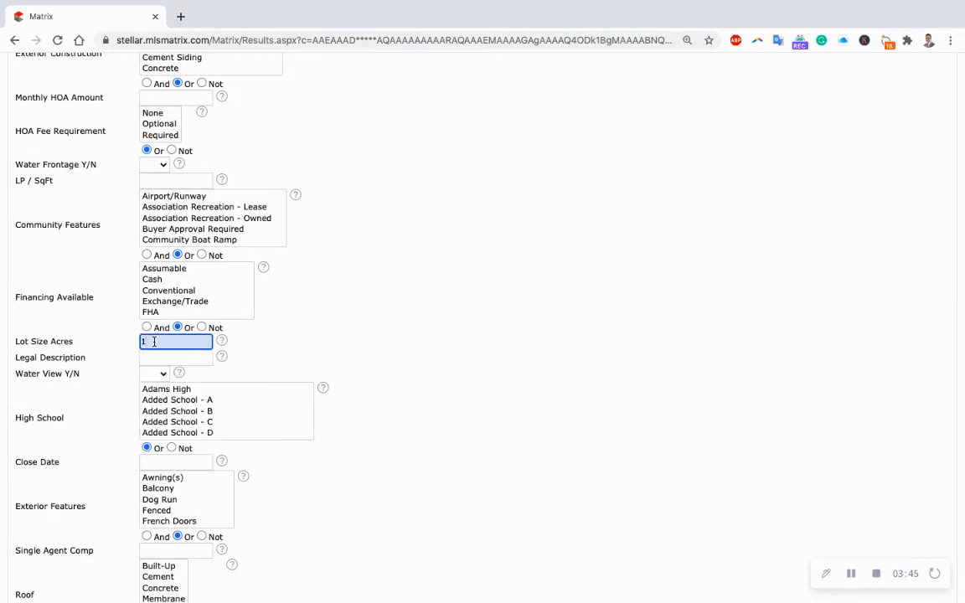
type(".75-5")
left_click(362, 326)
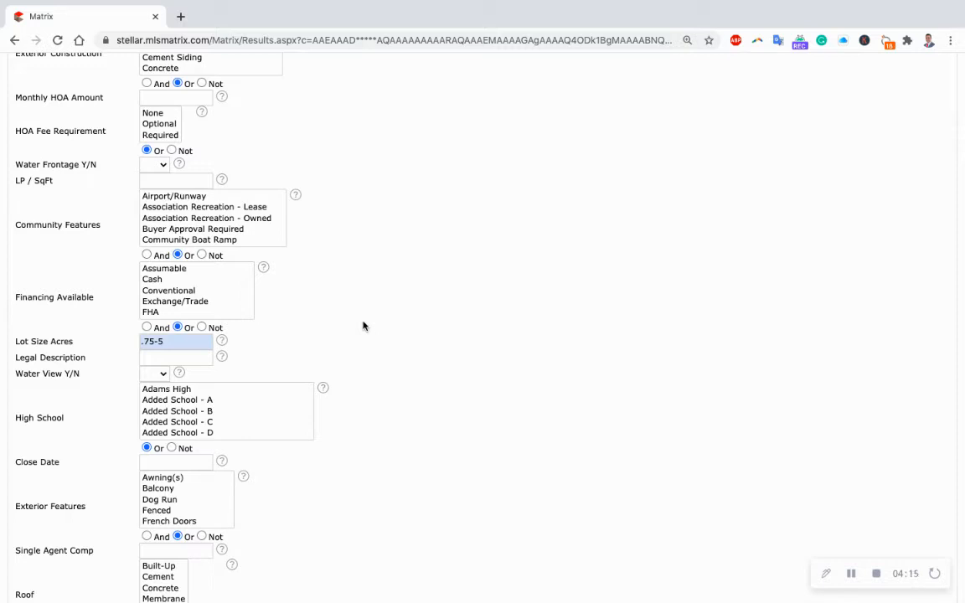
View the matching listings in the map search, and return to the search criteria.
scroll(379, 271, "up", 1)
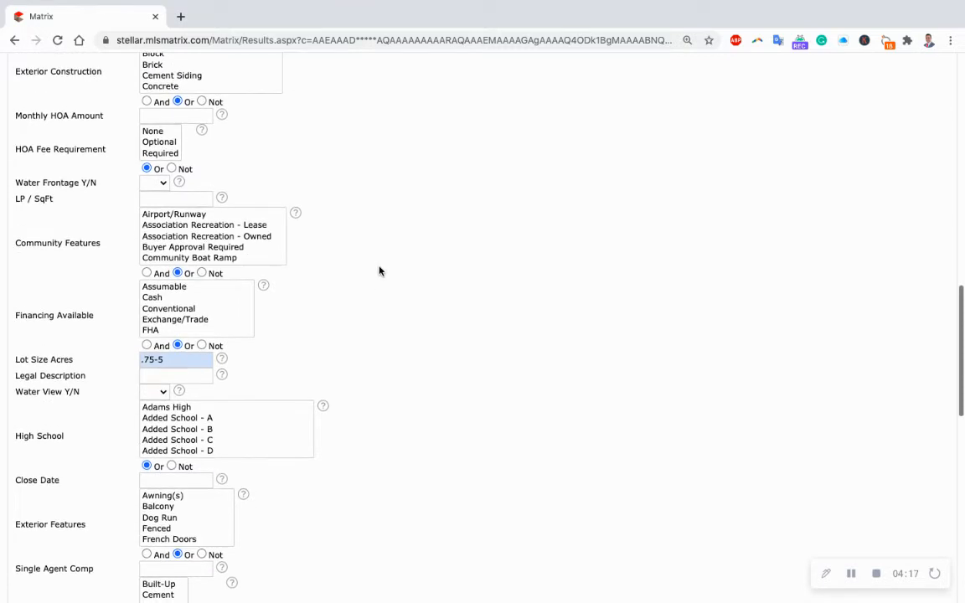
scroll(378, 277, "up", 6)
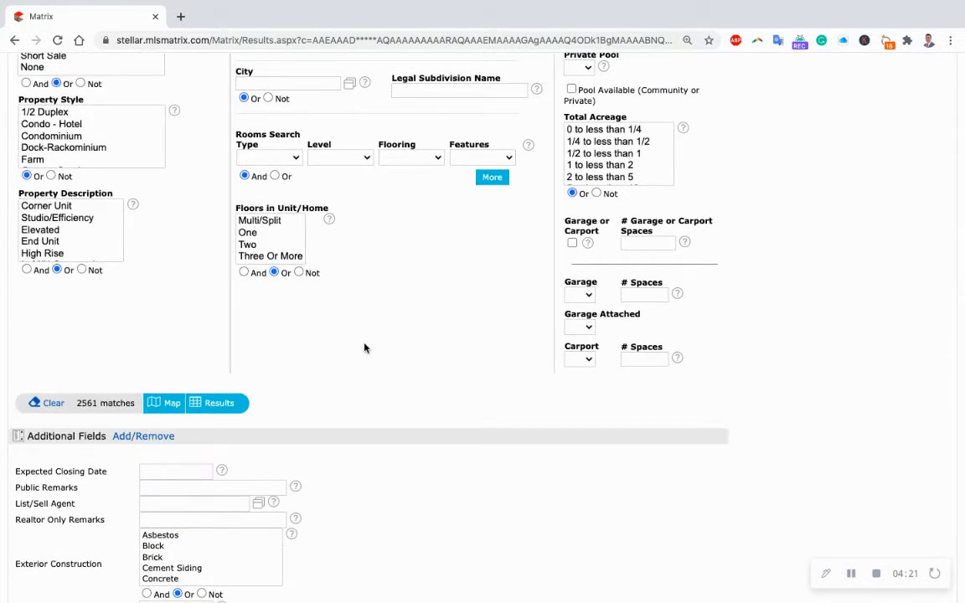
scroll(365, 348, "up", 1)
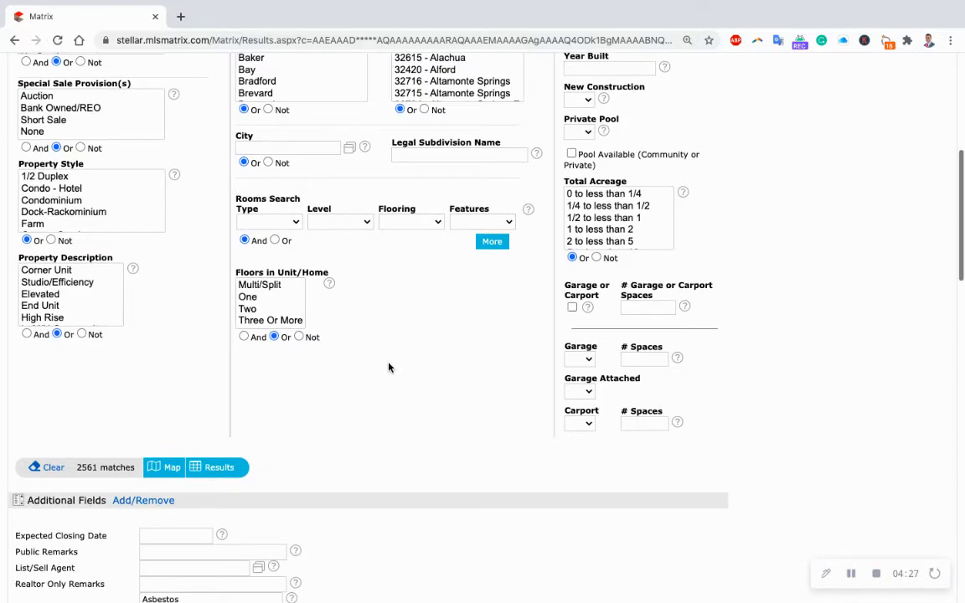
scroll(389, 367, "up", 5)
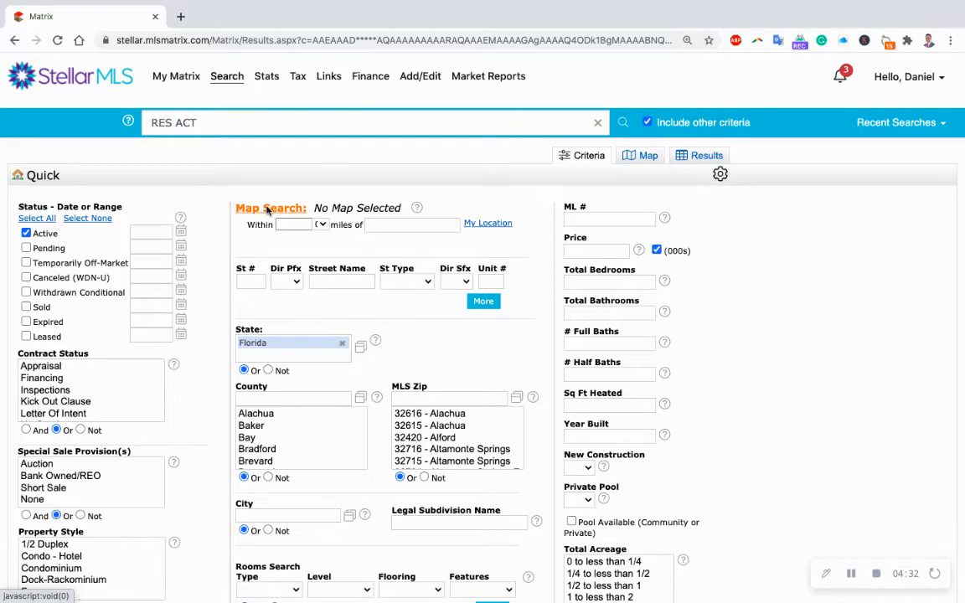
left_click(268, 210)
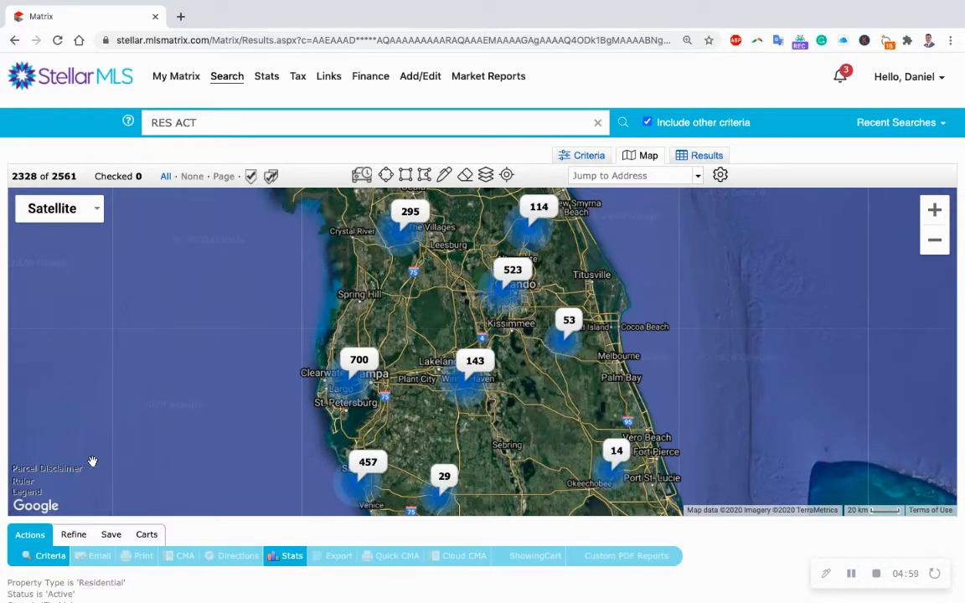
left_click(587, 158)
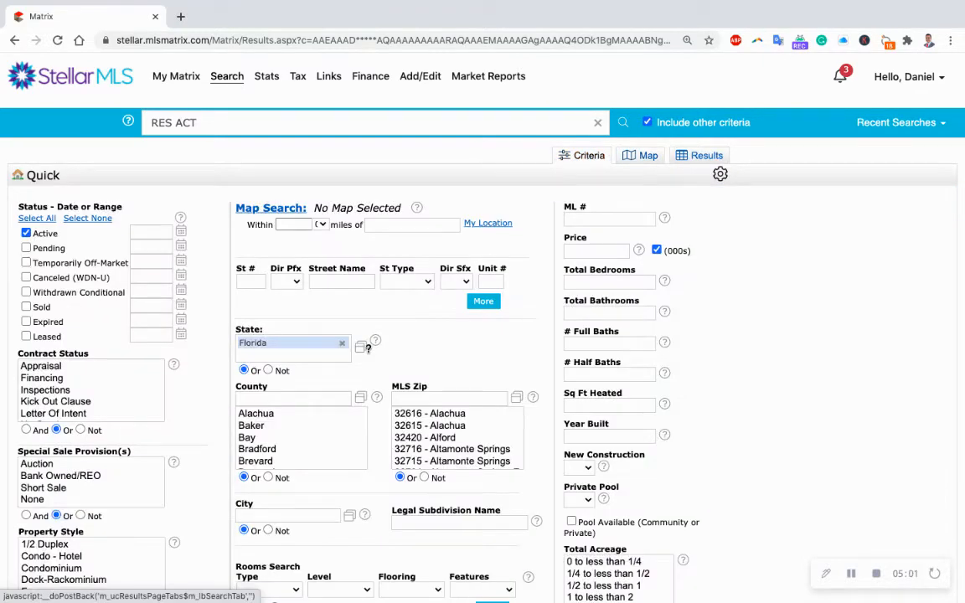
Restrict the search to Lake and Orange counties by entering "lake, orange" as the County criterion.
left_click(310, 399)
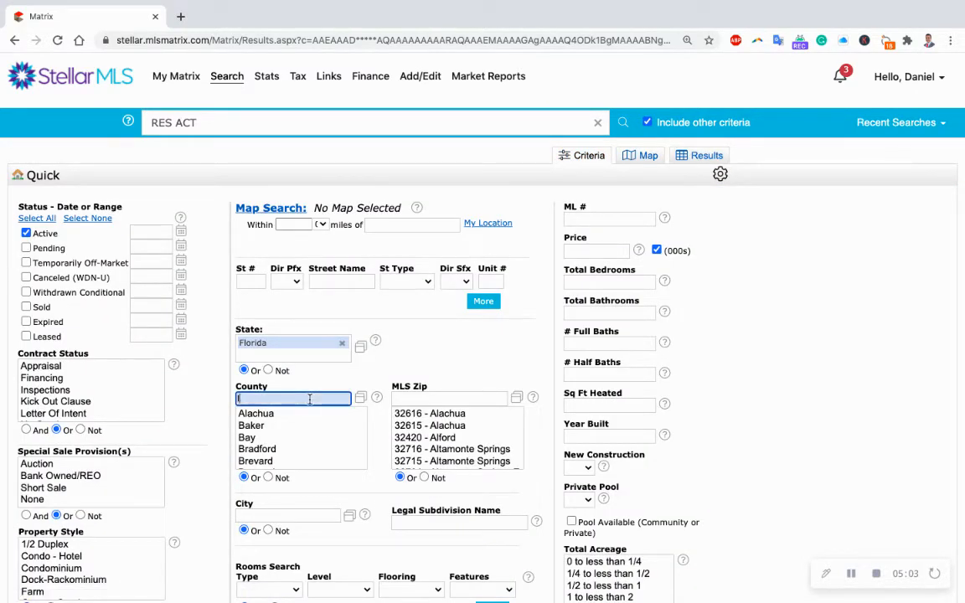
type("lake")
key("Return")
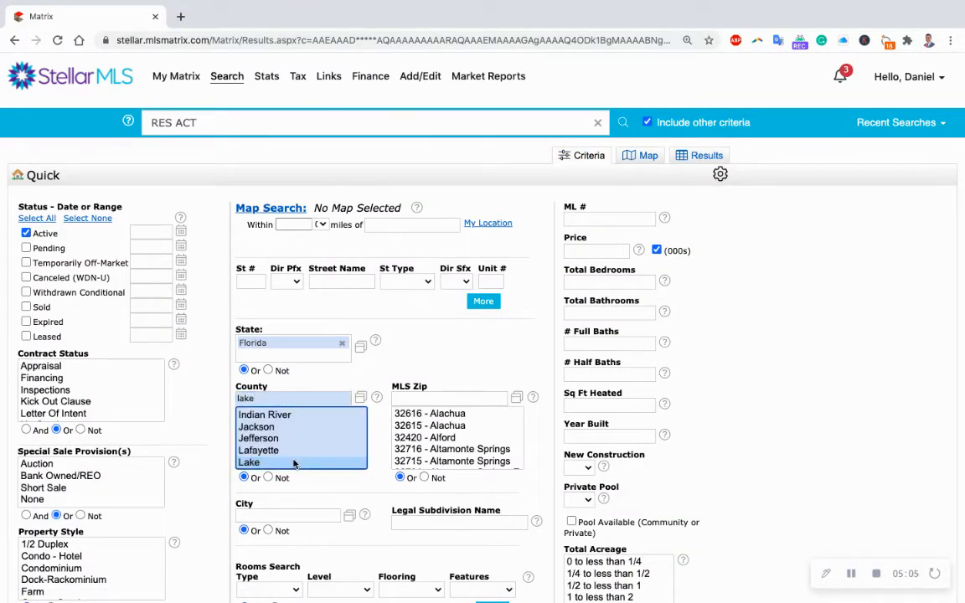
left_click(289, 398)
type(", orange")
scroll(292, 442, "down", 2)
scroll(291, 442, "down", 4)
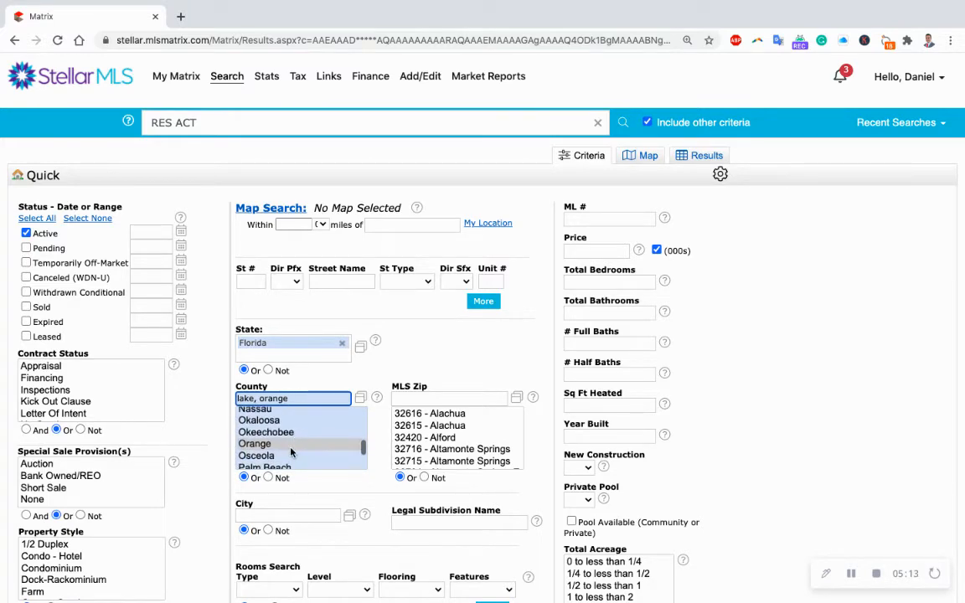
Check the match count for the narrowed criteria and open the map search.
scroll(189, 437, "down", 2)
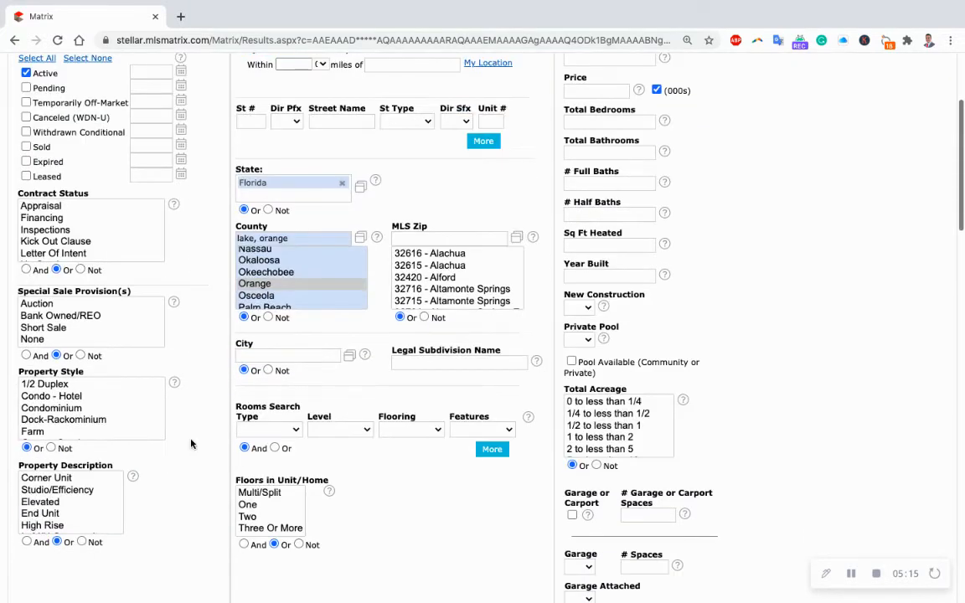
scroll(191, 441, "down", 4)
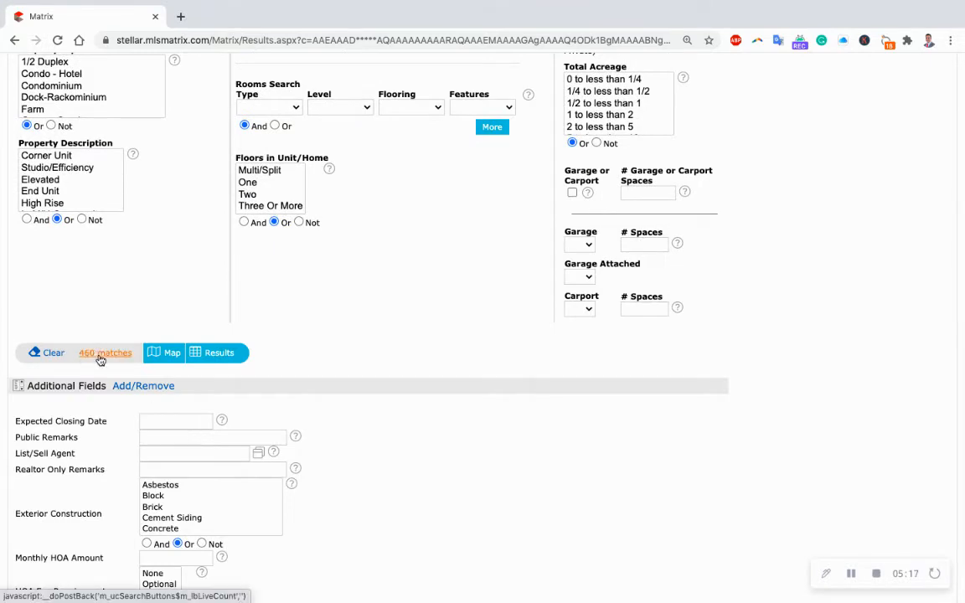
scroll(282, 262, "up", 2)
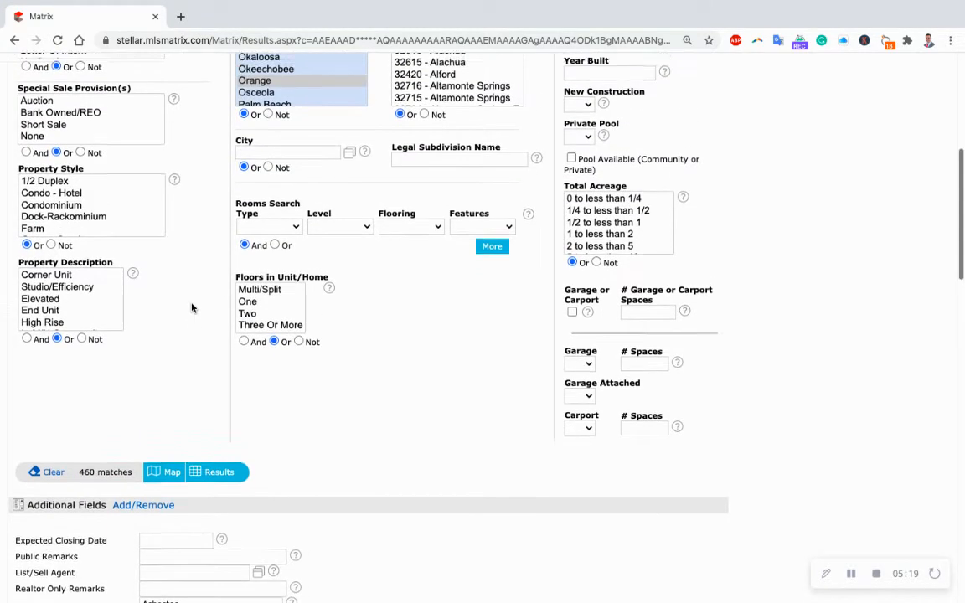
scroll(184, 293, "up", 3)
scroll(419, 180, "up", 3)
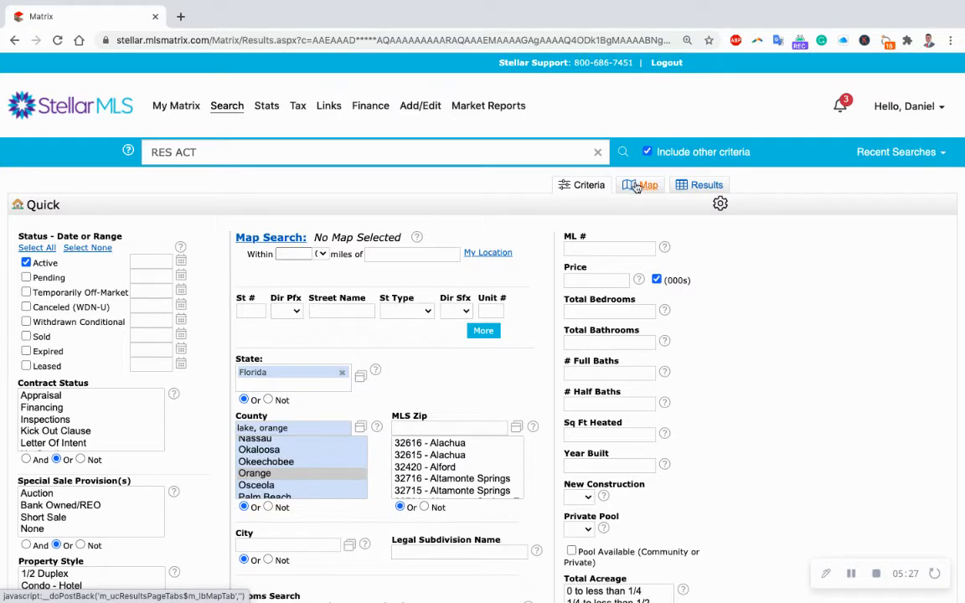
left_click(264, 239)
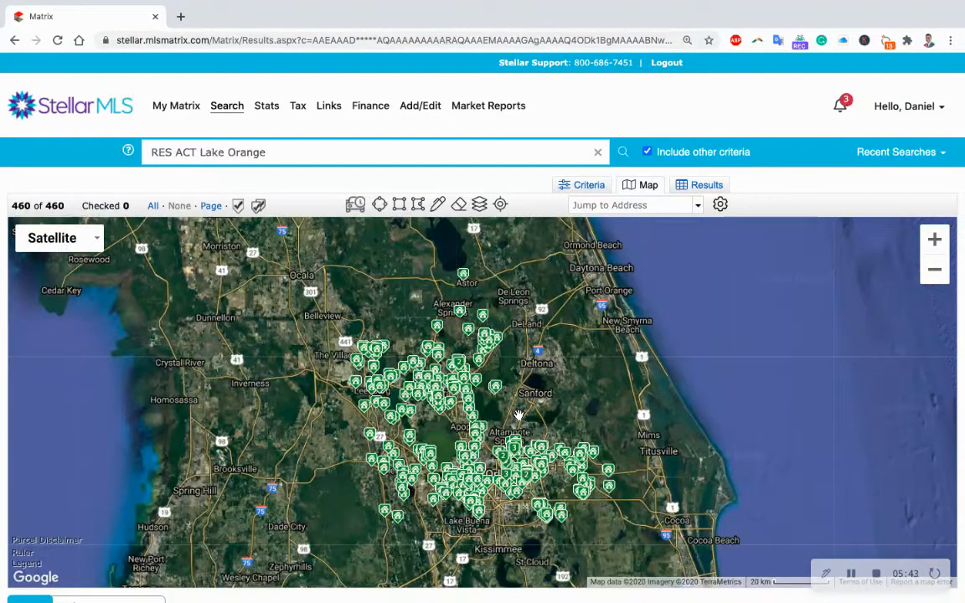
Examine how the listings are spread on the satellite map around Lake Apopka, Orlando, Clermont and Leesburg.
left_click_drag(519, 415, 521, 359)
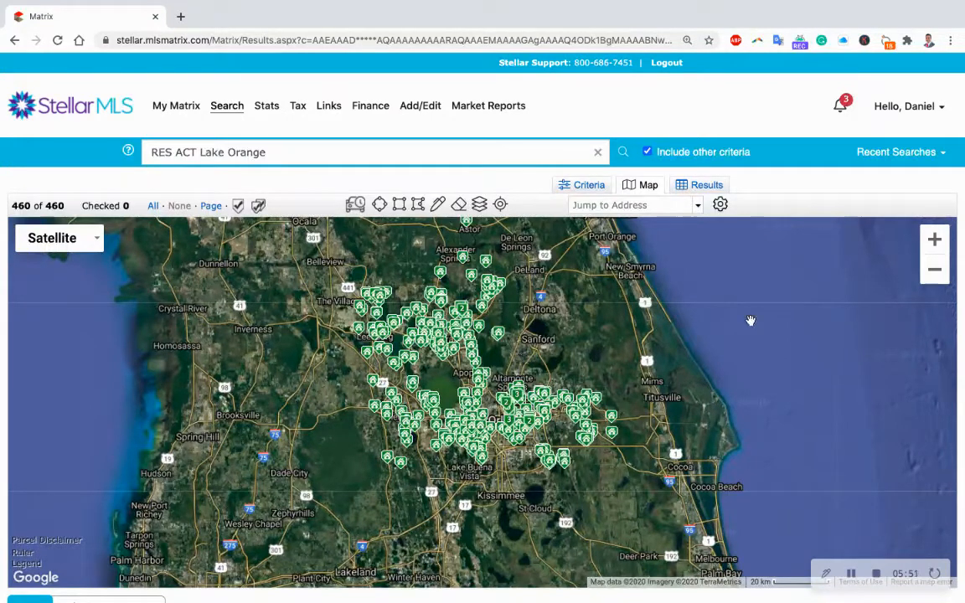
left_click(934, 240)
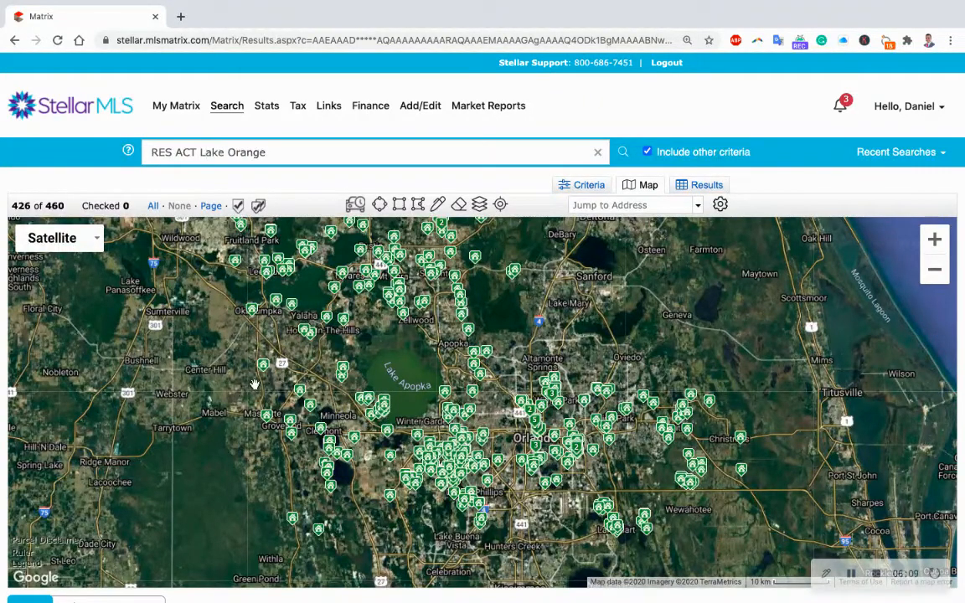
left_click_drag(249, 392, 208, 370)
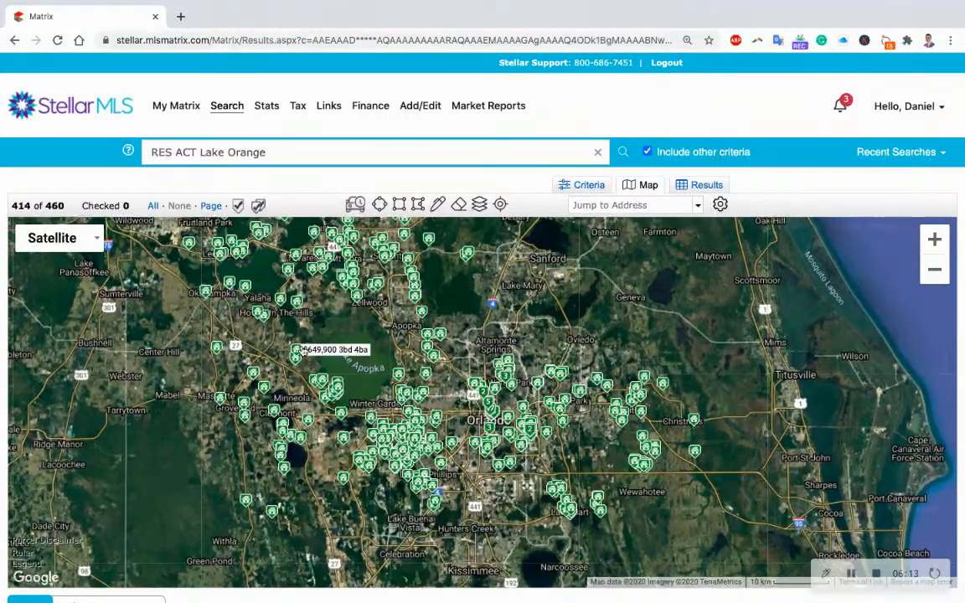
left_click_drag(345, 364, 428, 337)
scroll(427, 337, "up", 1)
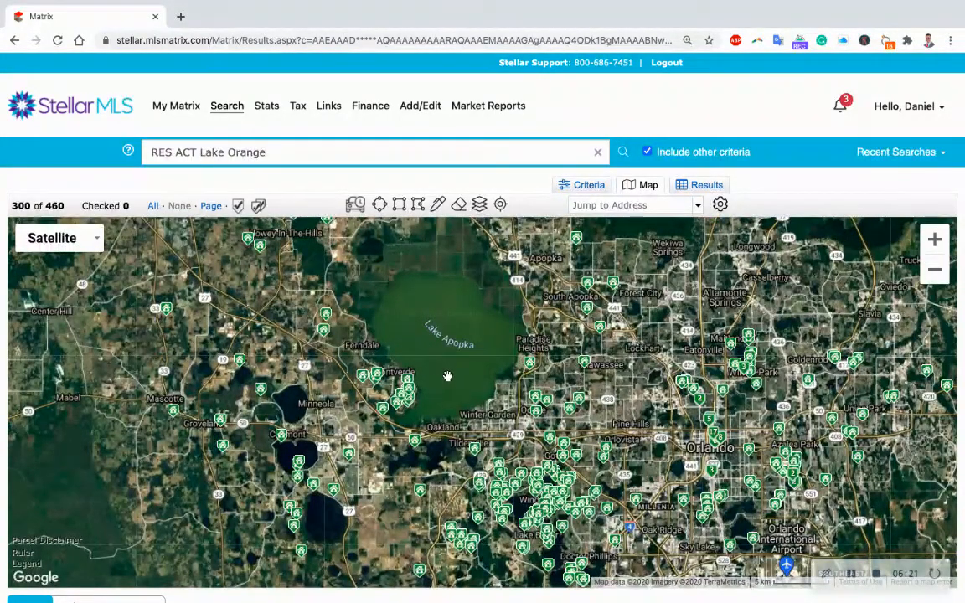
left_click_drag(469, 362, 344, 187)
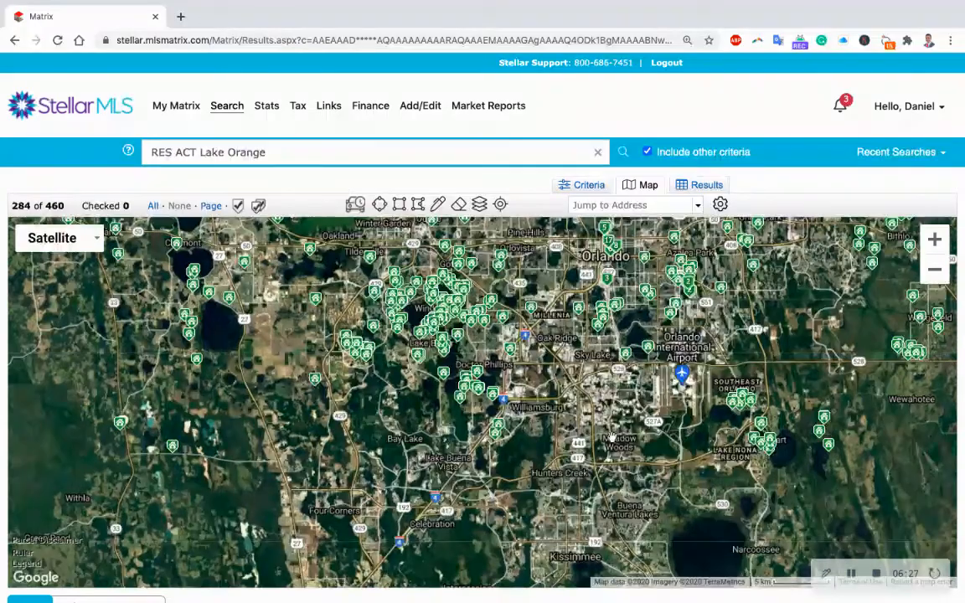
left_click_drag(649, 515, 655, 541)
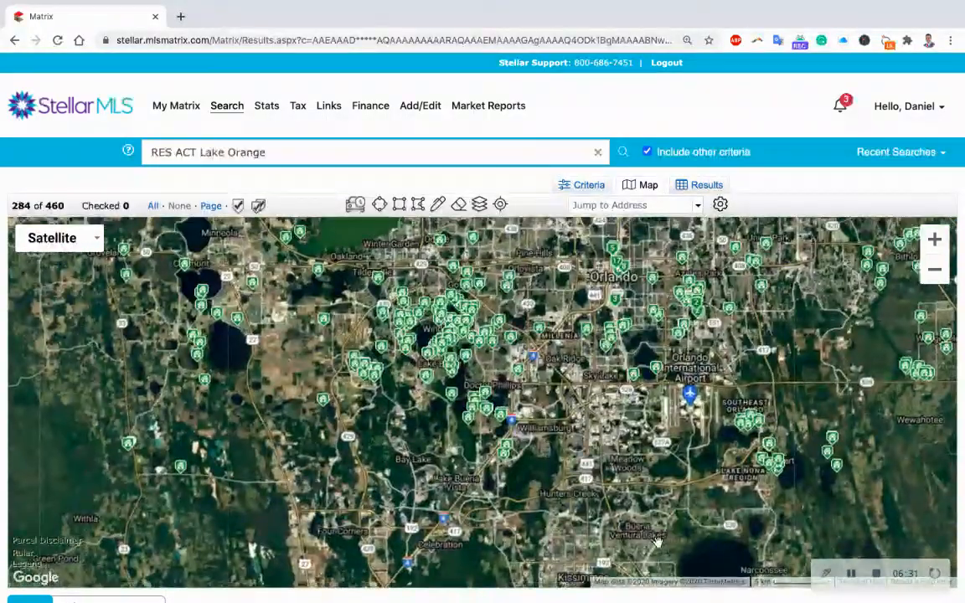
left_click_drag(275, 287, 384, 414)
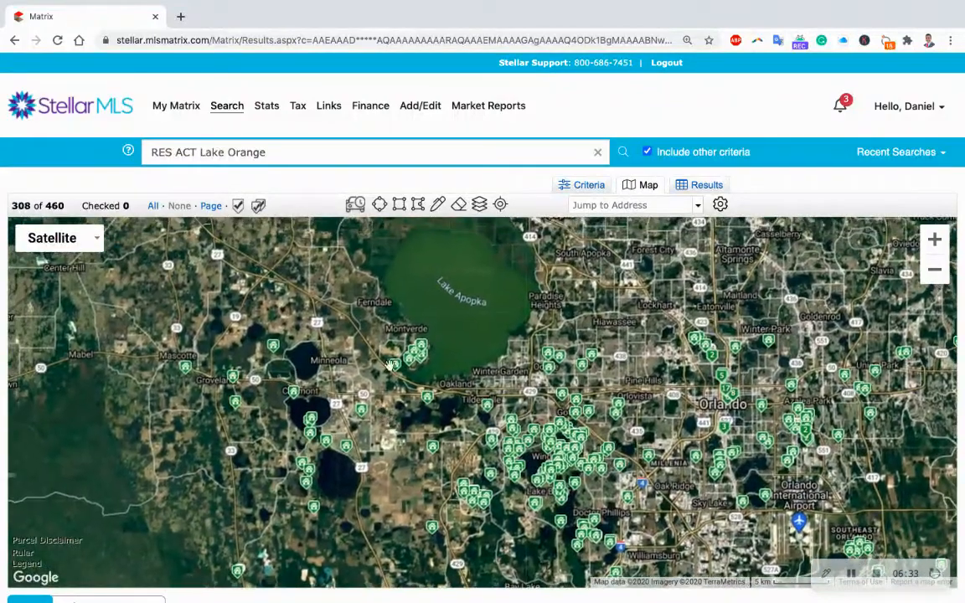
left_click_drag(417, 295, 531, 384)
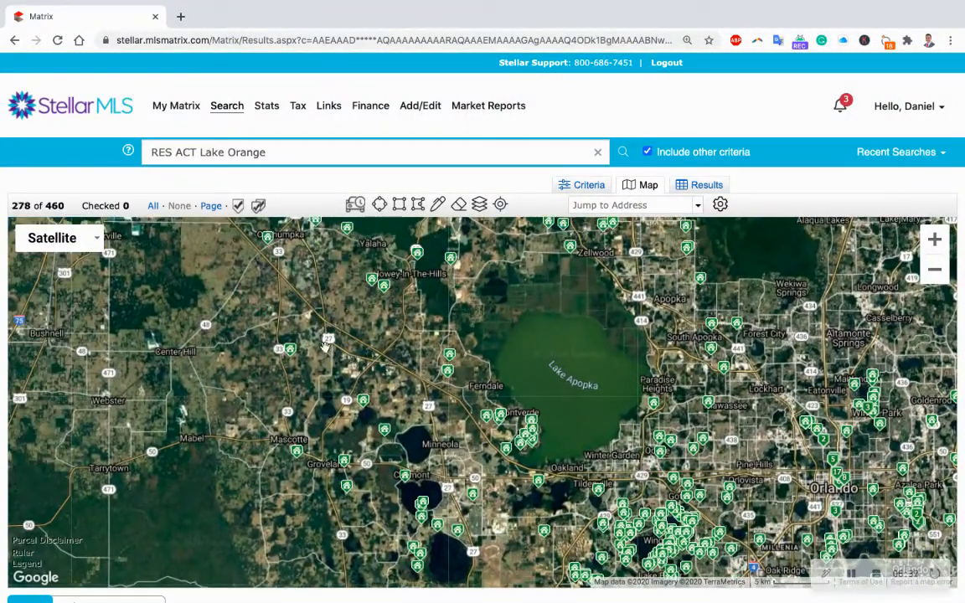
left_click_drag(253, 303, 352, 444)
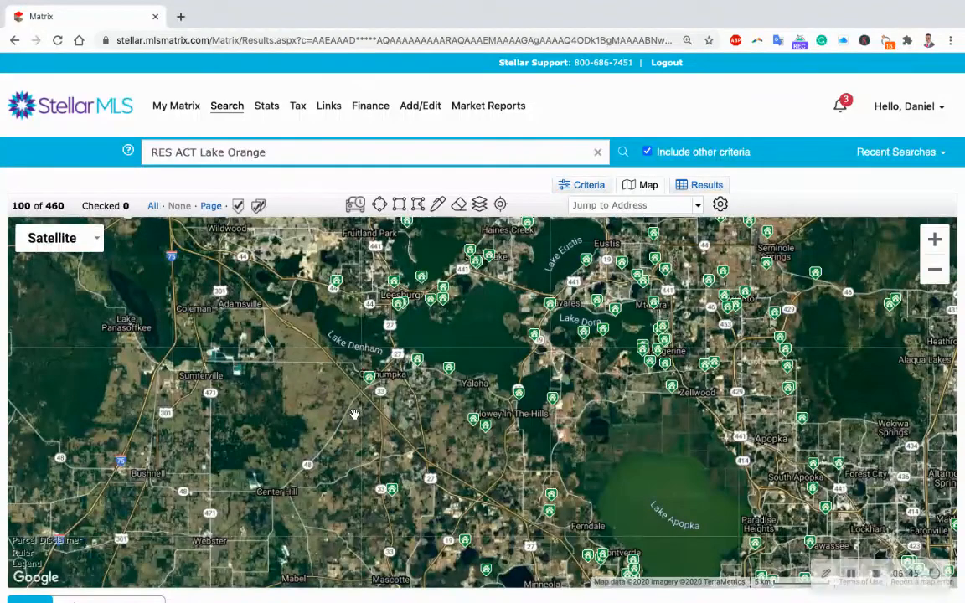
left_click_drag(376, 438, 355, 378)
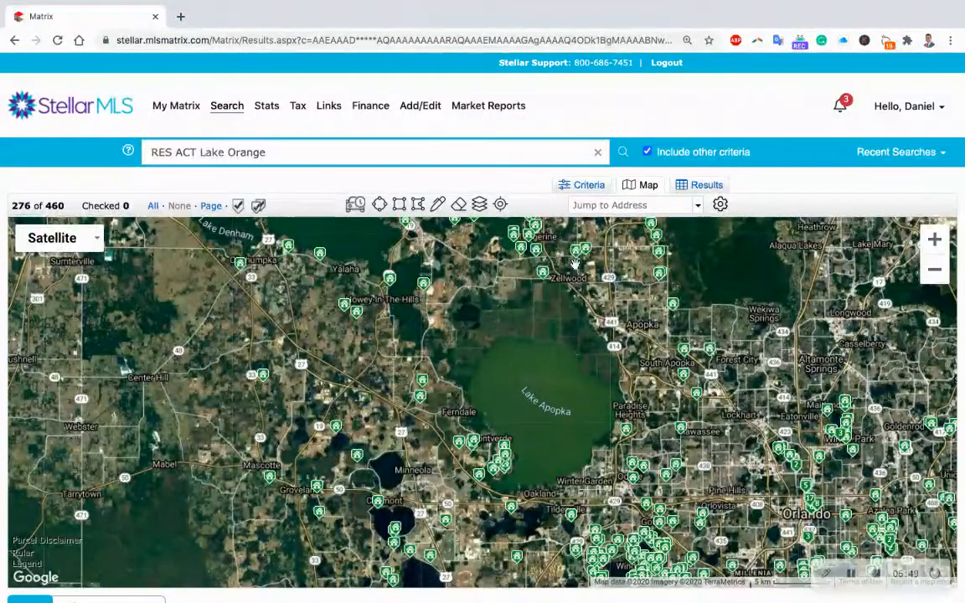
Jump the map to the address "Florida's Turnpike, Florida".
left_click(612, 205)
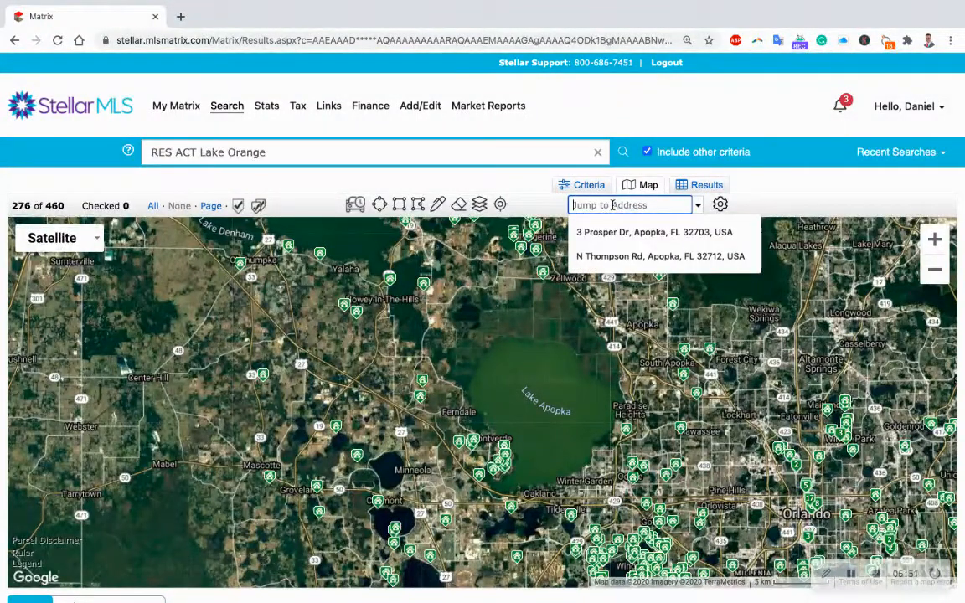
left_click(564, 384)
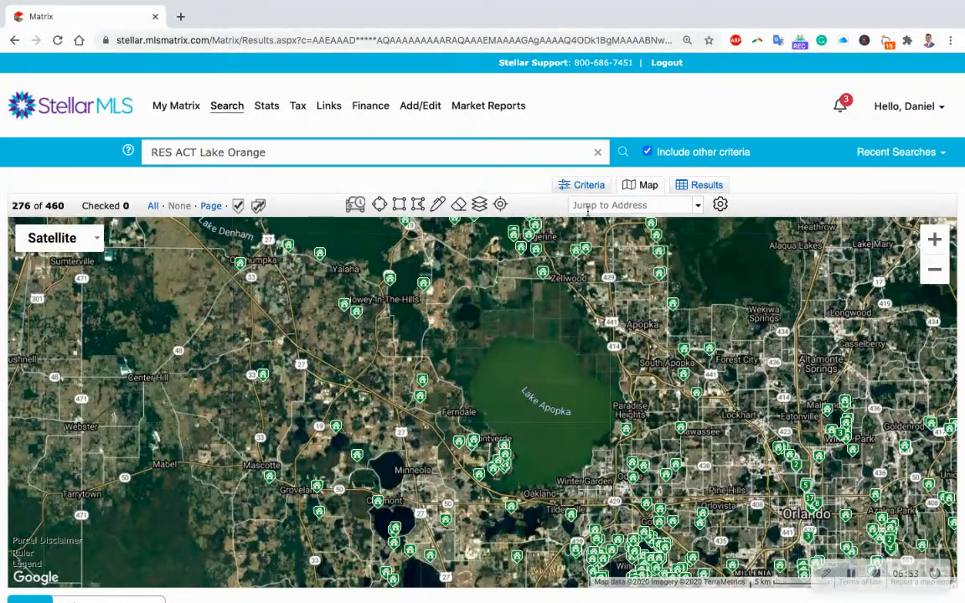
left_click(601, 204)
type("florida's turnpi")
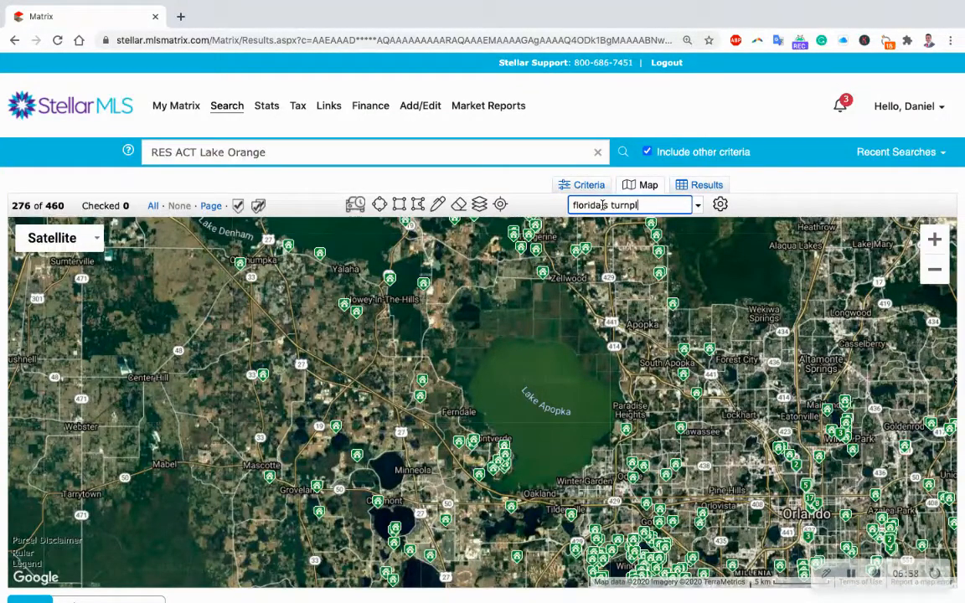
key("BackSpace")
key("Return")
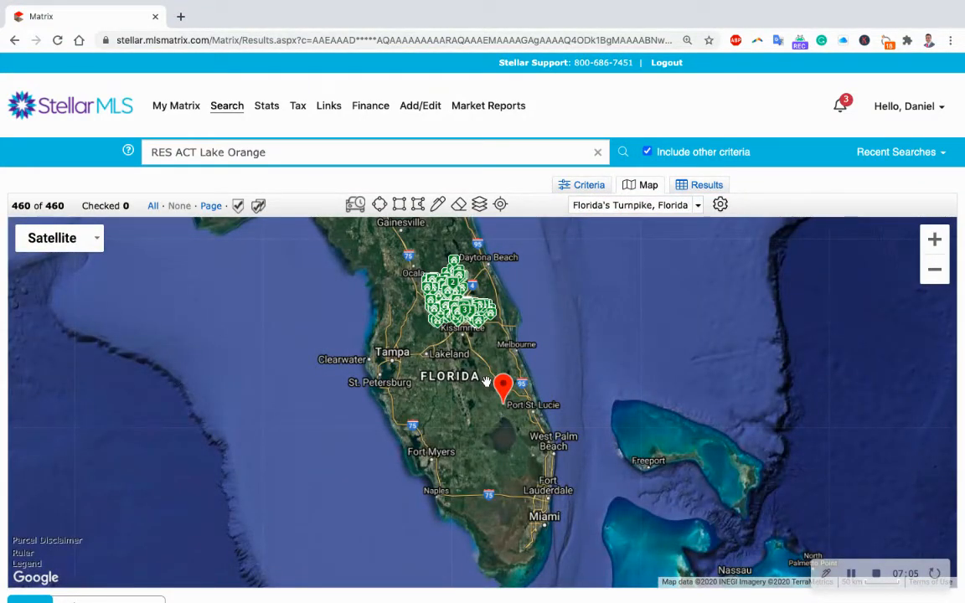
View the summary of a Mount Dora listing on the map northwest of Orlando and close it.
scroll(500, 407, "up", 2)
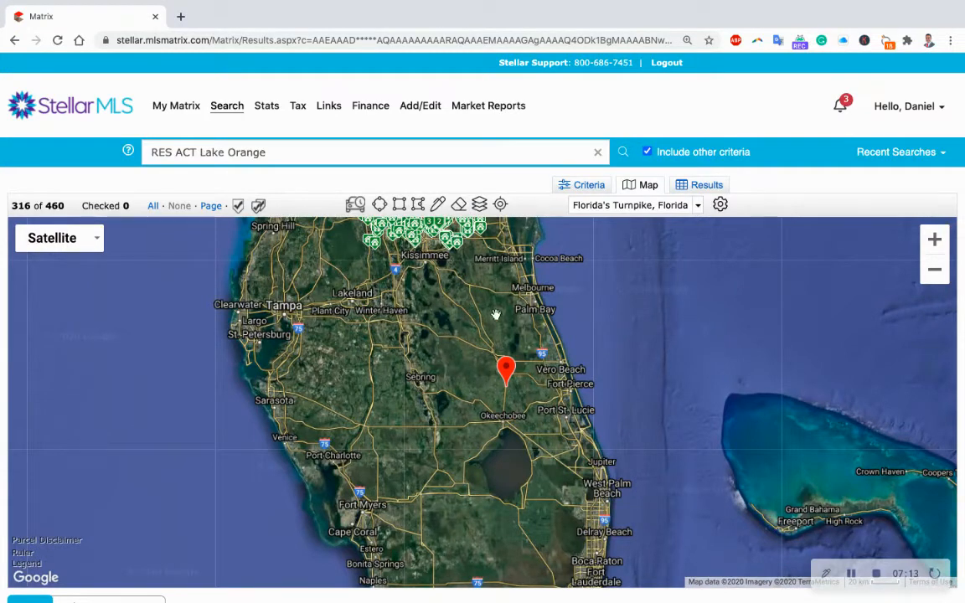
left_click_drag(451, 230, 492, 345)
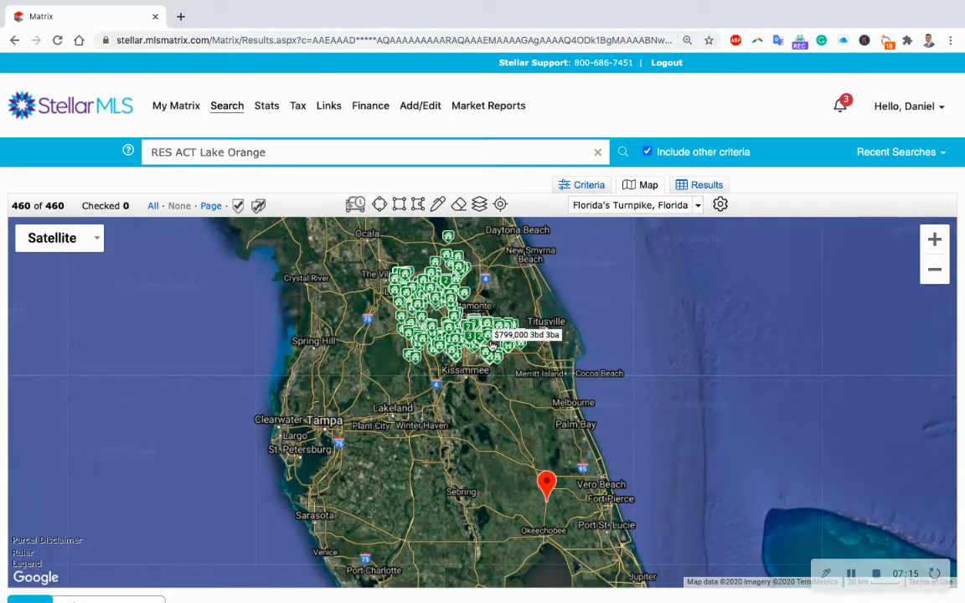
left_click(436, 309)
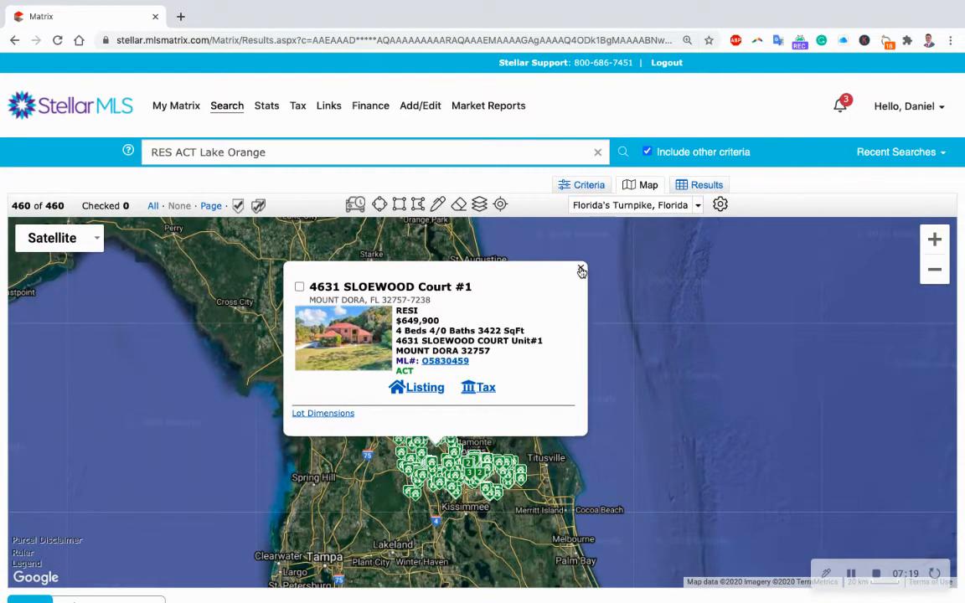
left_click(581, 271)
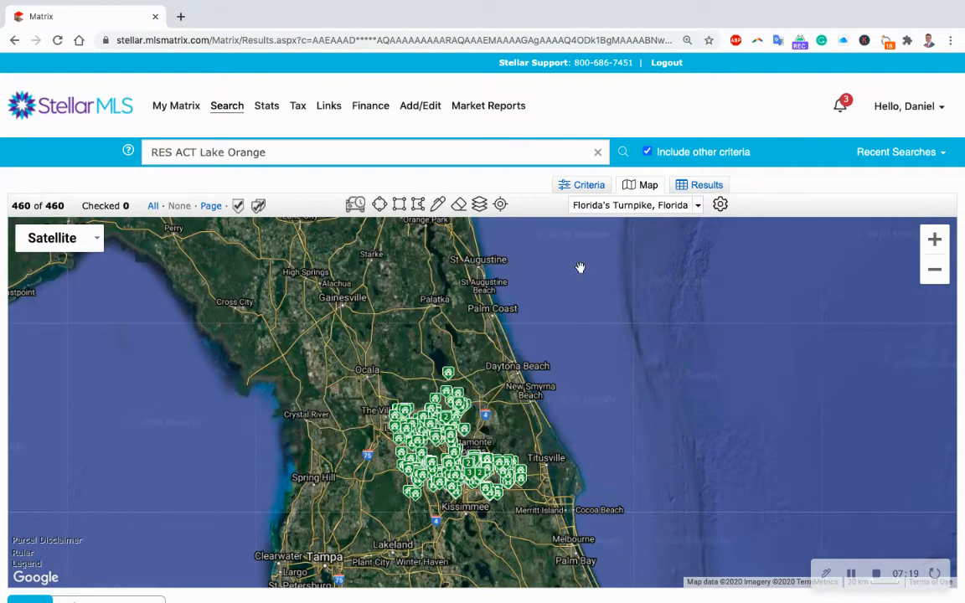
Switch the map of the Lake and Orange county listings from Satellite to the plain Map view.
left_click(935, 240)
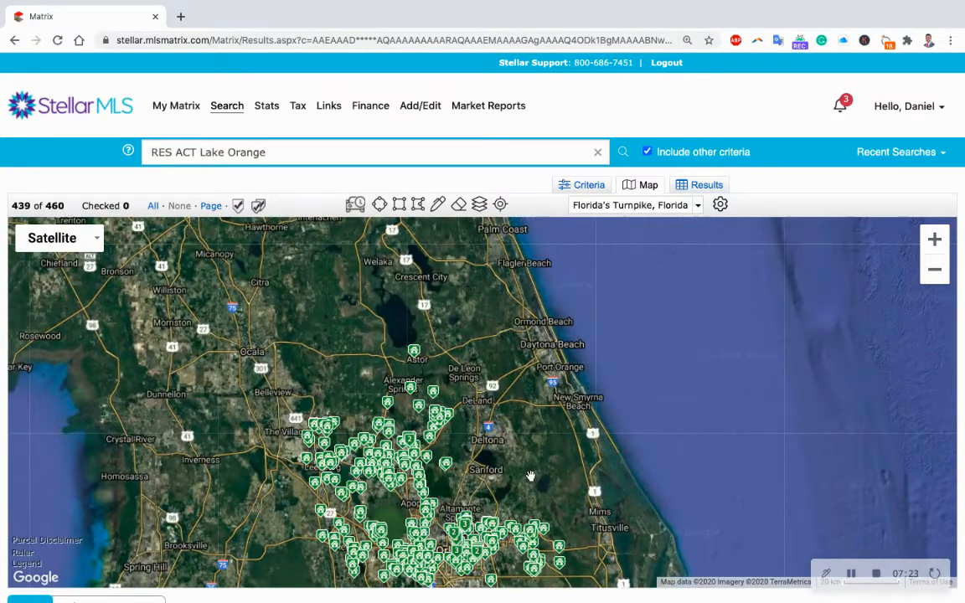
left_click_drag(531, 476, 582, 418)
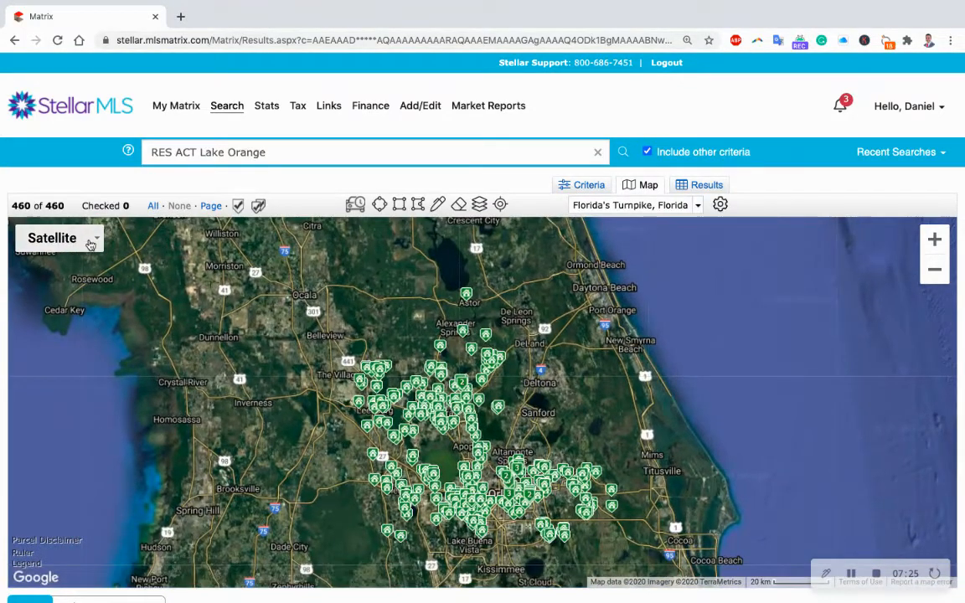
left_click(90, 243)
left_click(80, 272)
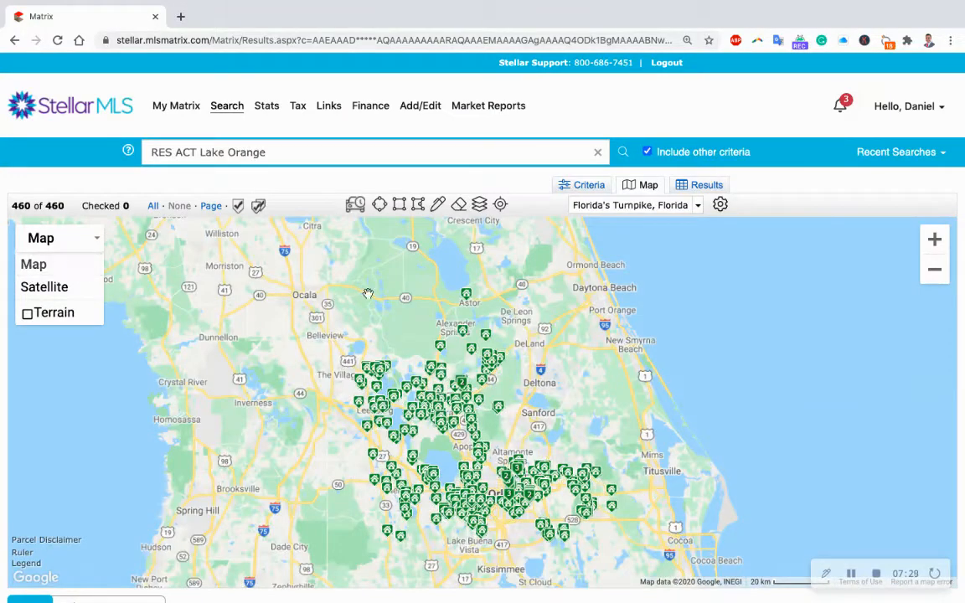
Examine how the listings lie along Florida's Turnpike between Leesburg, Lake Apopka and Orlando.
left_click(934, 240)
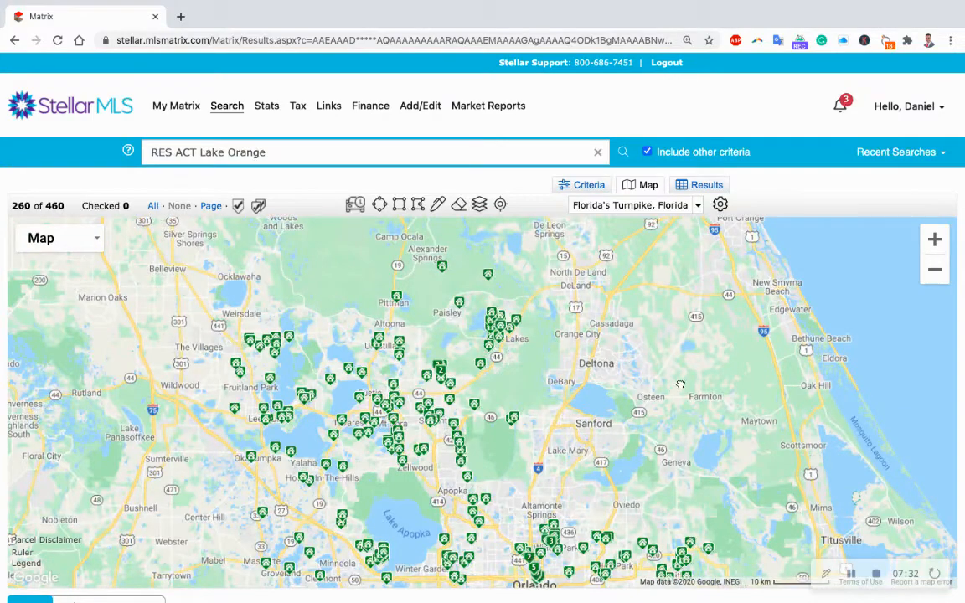
left_click_drag(606, 451, 691, 378)
left_click_drag(613, 419, 644, 404)
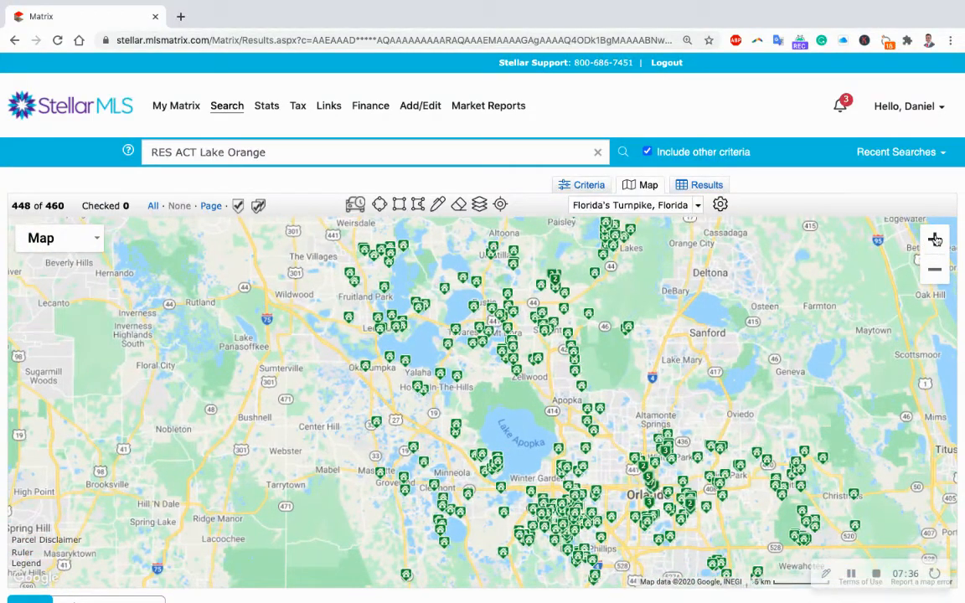
left_click(935, 240)
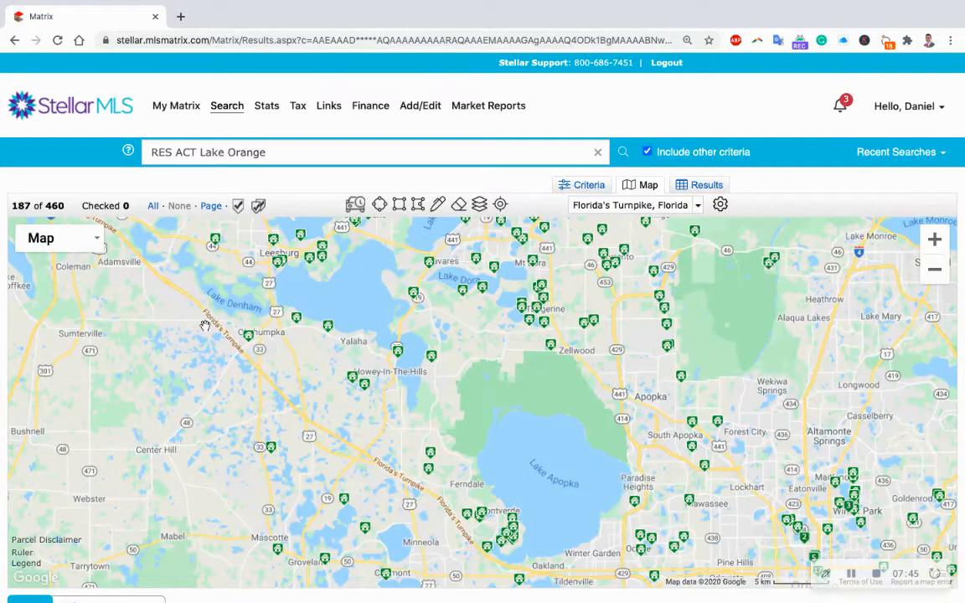
left_click_drag(327, 405, 448, 376)
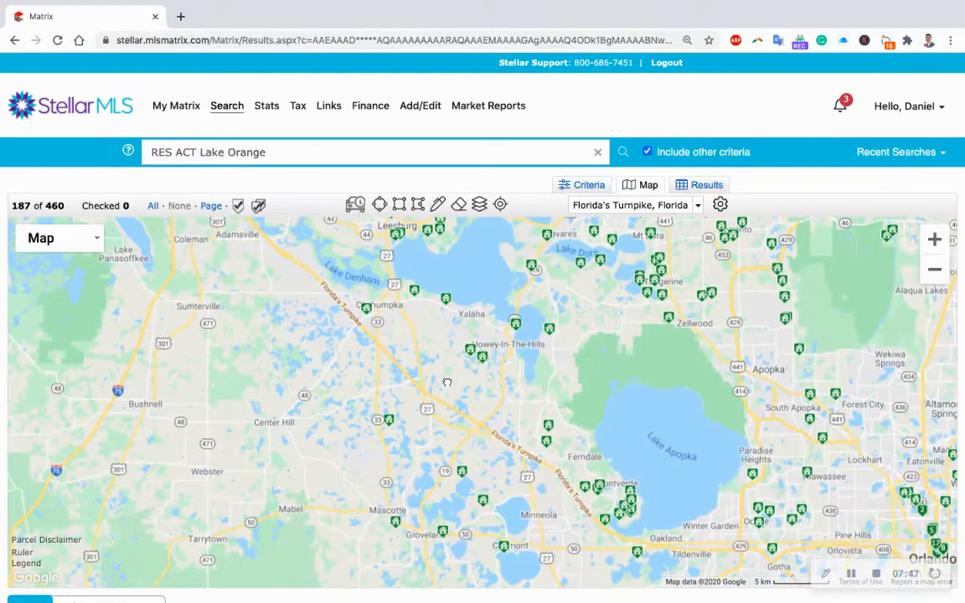
left_click(934, 269)
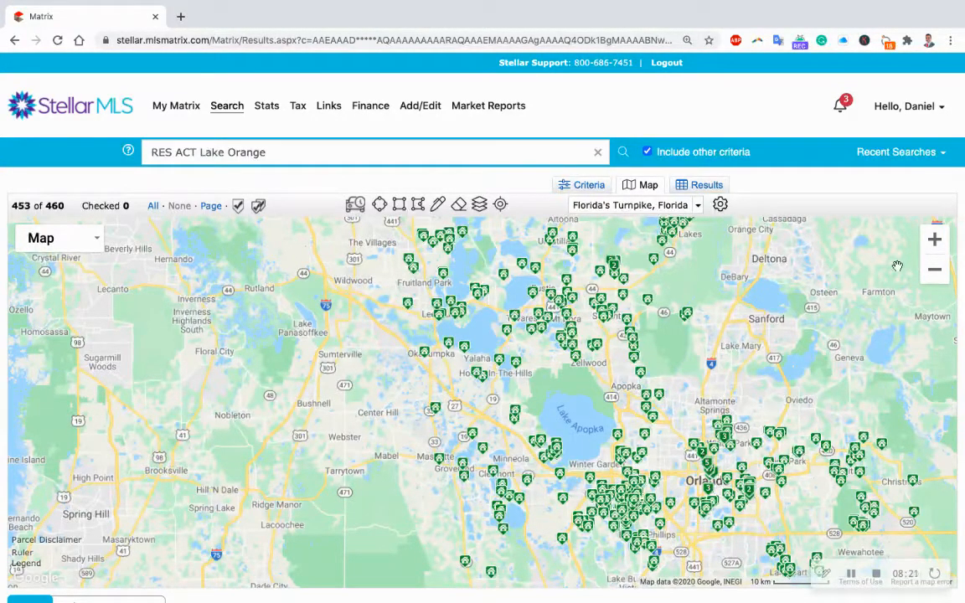
left_click(934, 271)
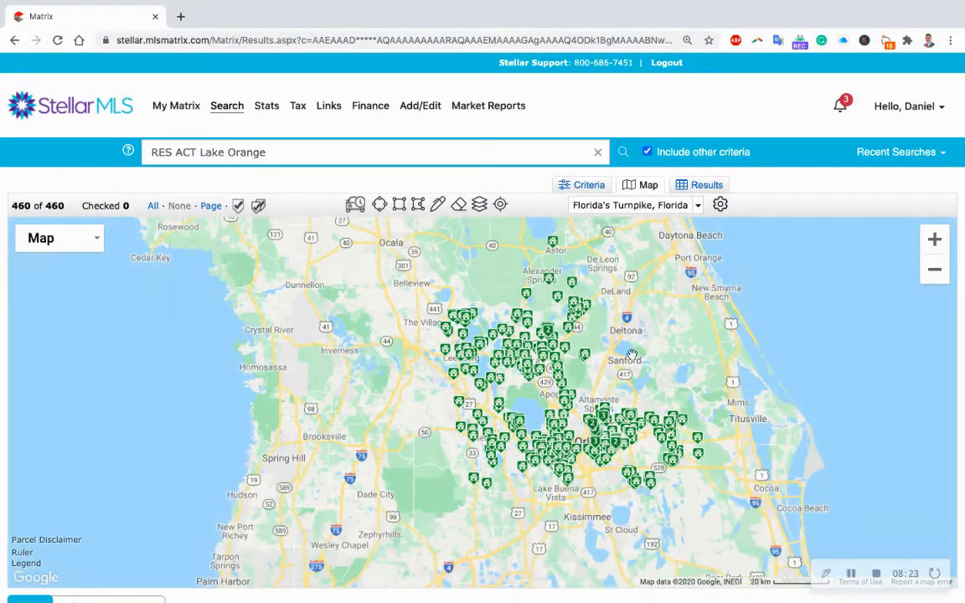
Draw a freehand search area following Florida's Turnpike from The Villages past Lake Apopka to Orlando, and check its full extent.
left_click(934, 241)
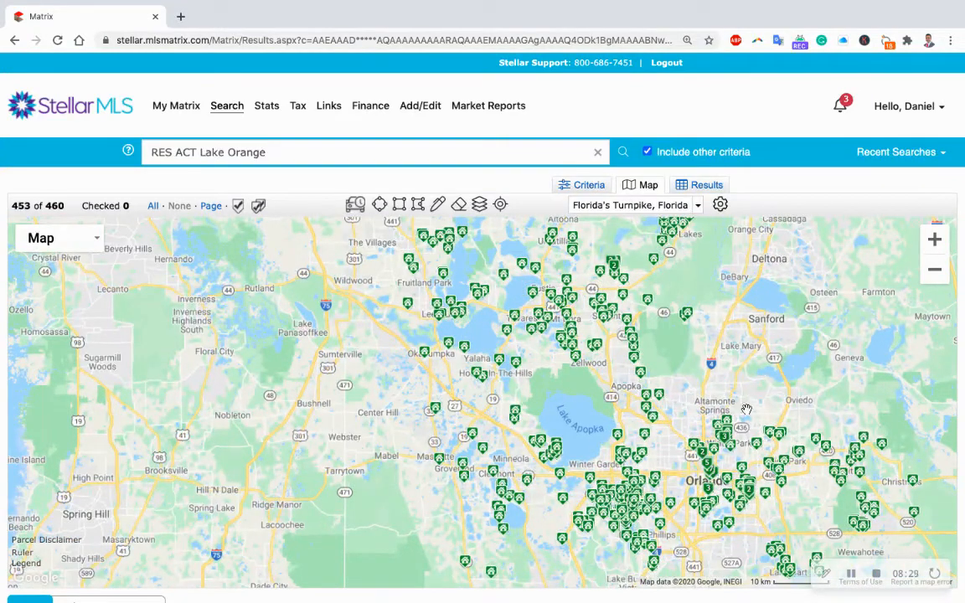
left_click(437, 205)
mouse_move(342, 234)
left_mouse_down()
mouse_move(293, 230)
mouse_move(274, 311)
mouse_move(323, 362)
mouse_move(318, 352)
mouse_move(567, 537)
mouse_move(706, 563)
mouse_move(724, 503)
mouse_move(670, 423)
mouse_move(578, 396)
left_mouse_up()
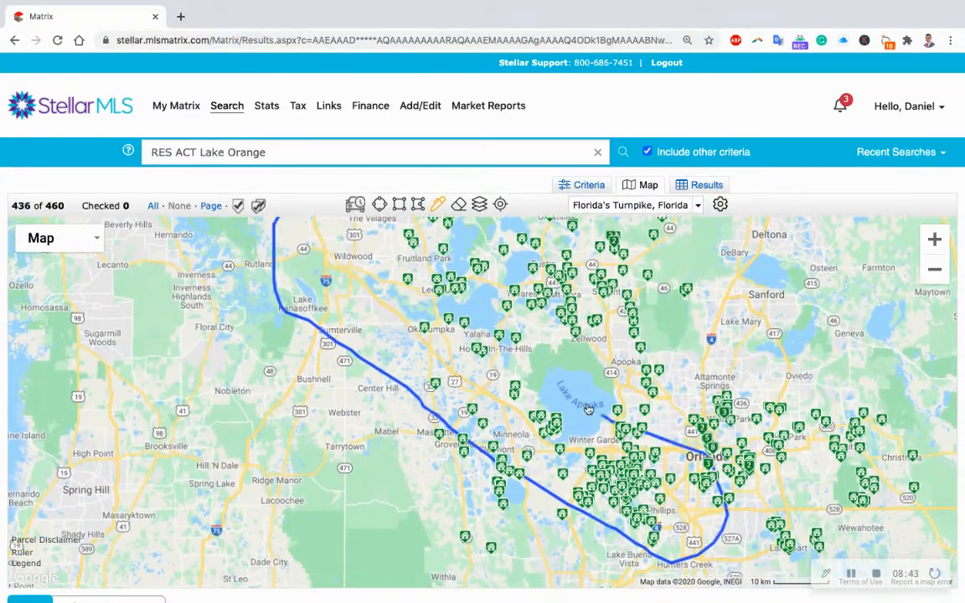
mouse_move(486, 302)
left_mouse_down()
mouse_move(369, 205)
mouse_move(394, 226)
mouse_move(362, 219)
mouse_move(332, 270)
left_mouse_up()
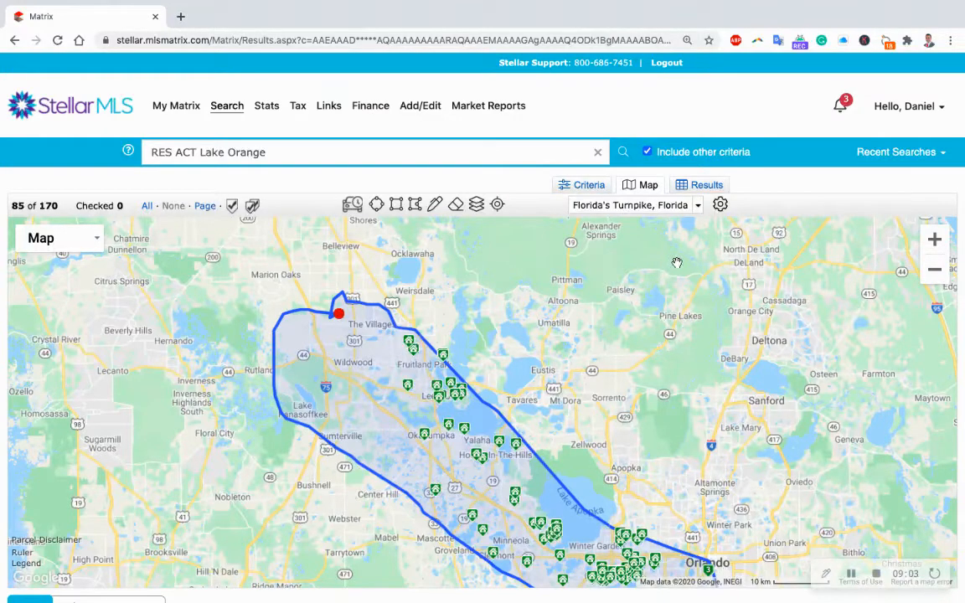
left_click(934, 269)
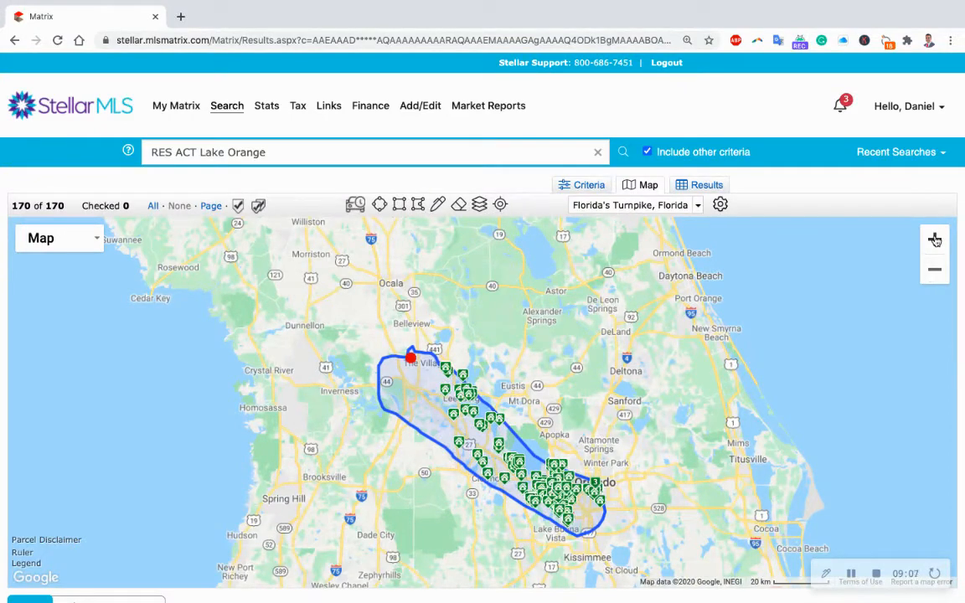
left_click(934, 241)
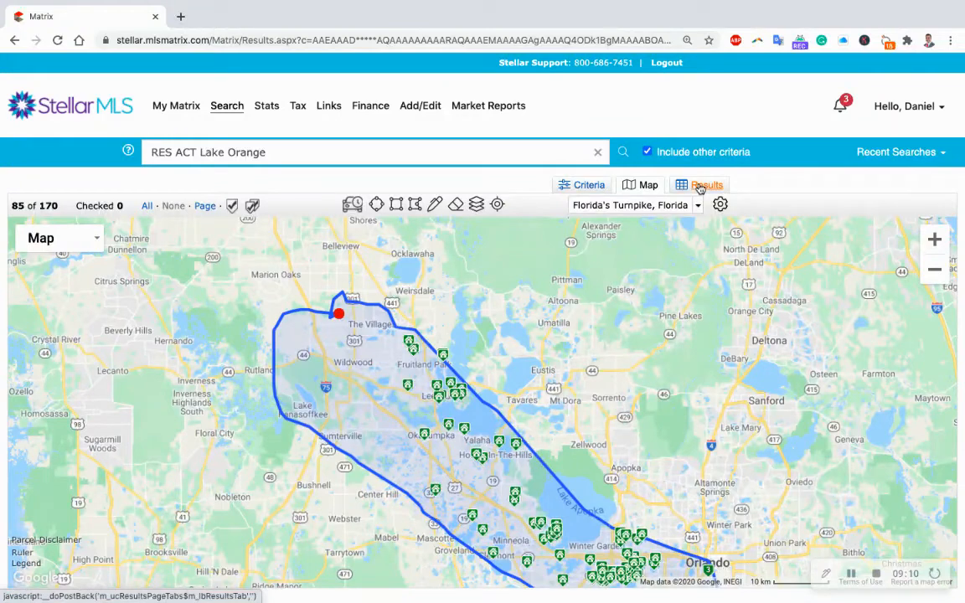
Open the first listing in the results, the $19,500,000 Isleworth home in Windermere, and enlarge its main photo.
left_click(700, 187)
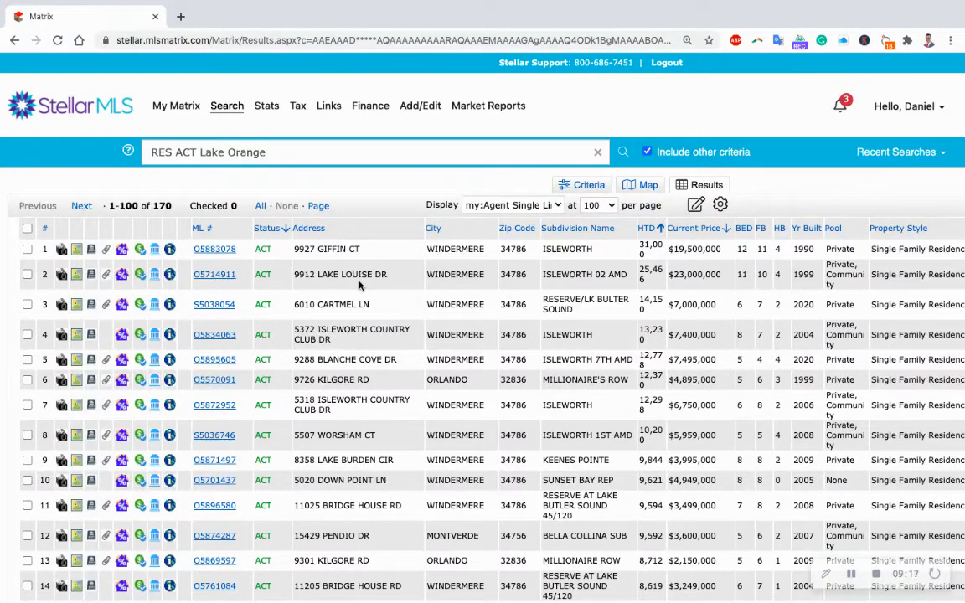
left_click(219, 252)
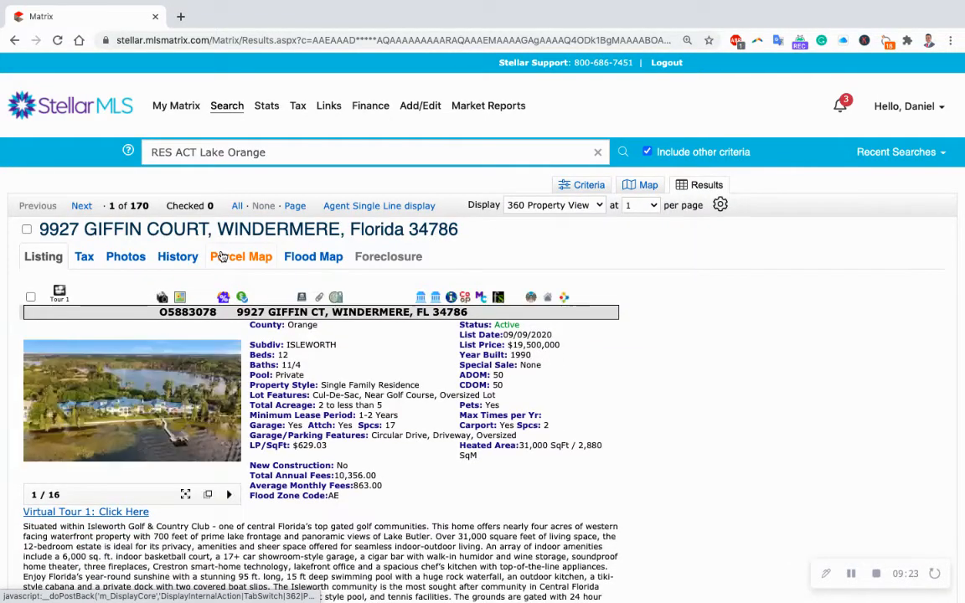
left_click(140, 405)
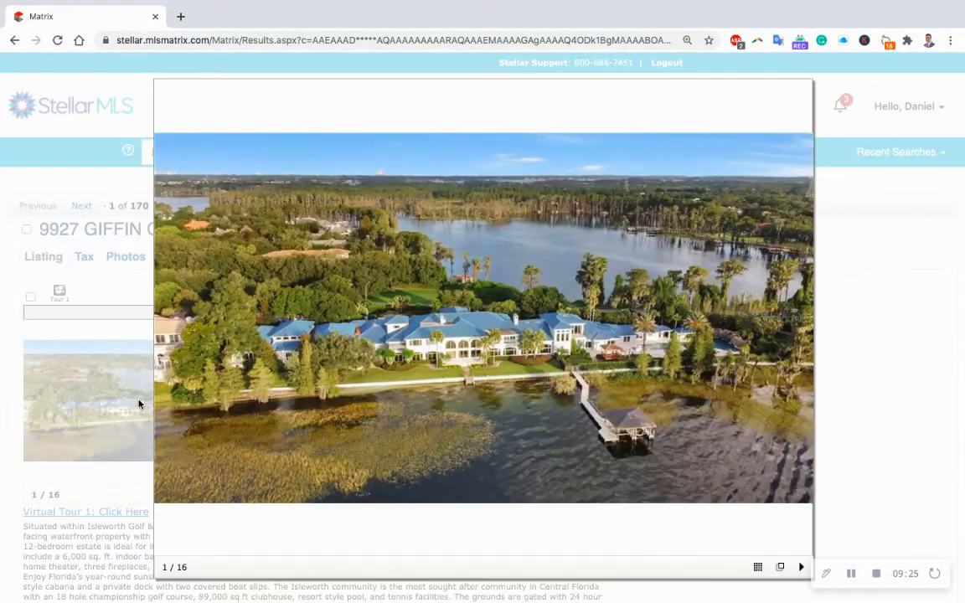
Browse the listing's enlarged photos one by one from the second to the floor plans in photo 16.
left_click(800, 328)
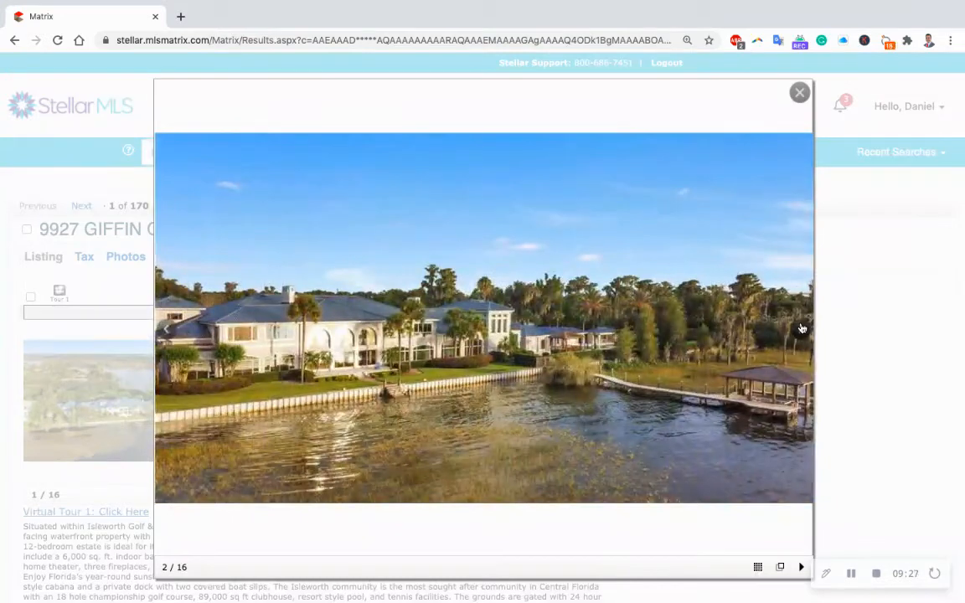
left_click(801, 328)
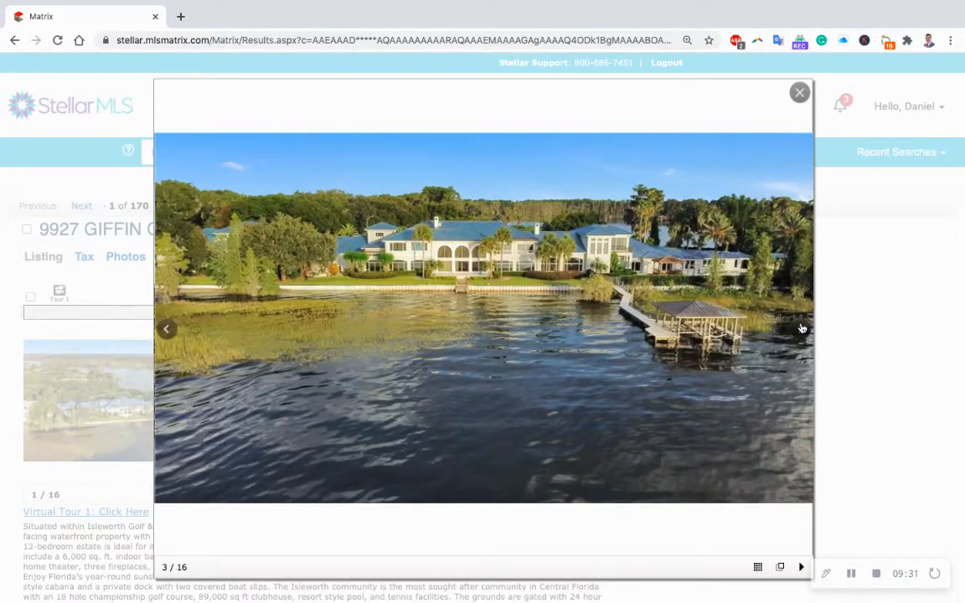
left_click(802, 329)
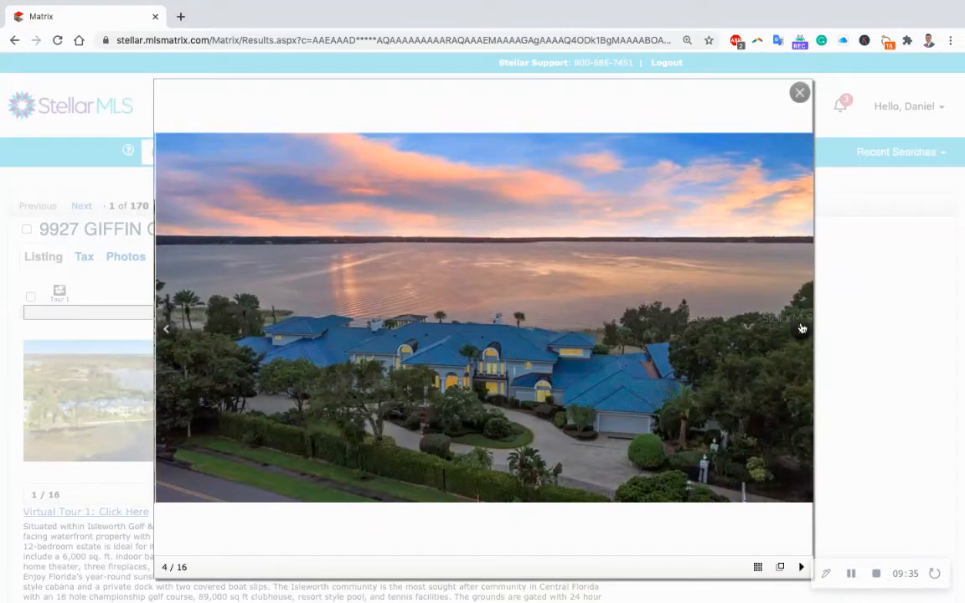
left_click(802, 328)
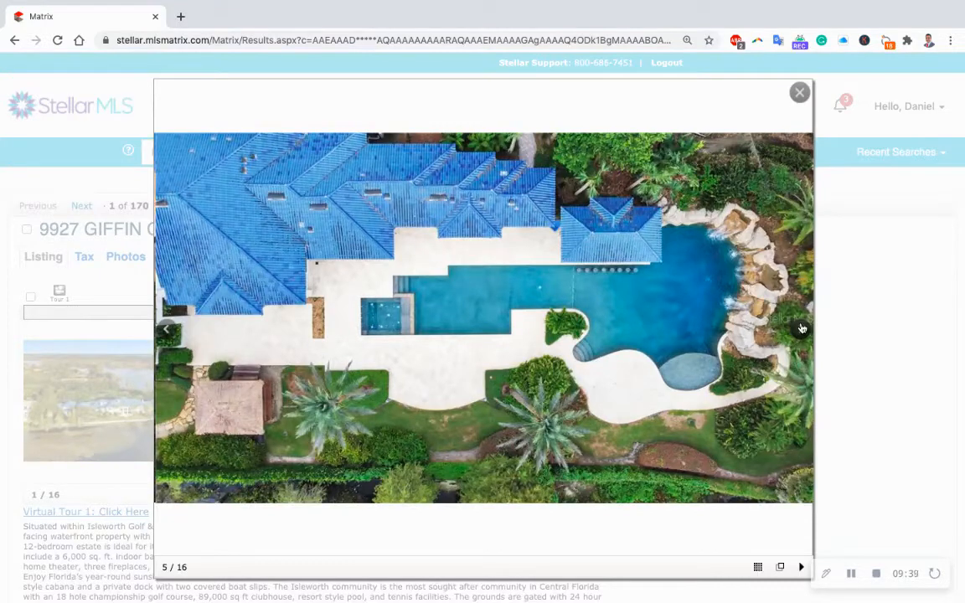
left_click(801, 328)
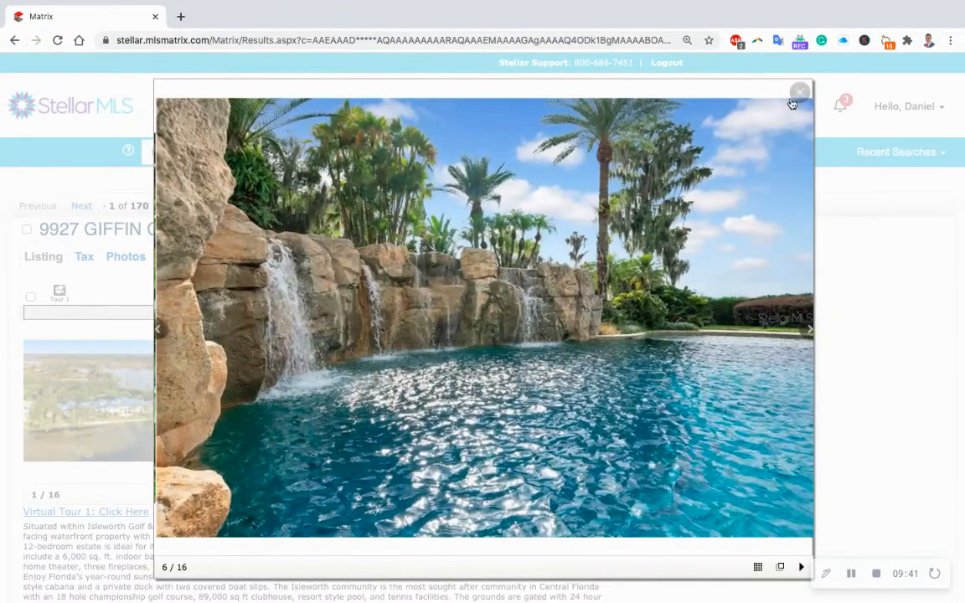
left_click(798, 329)
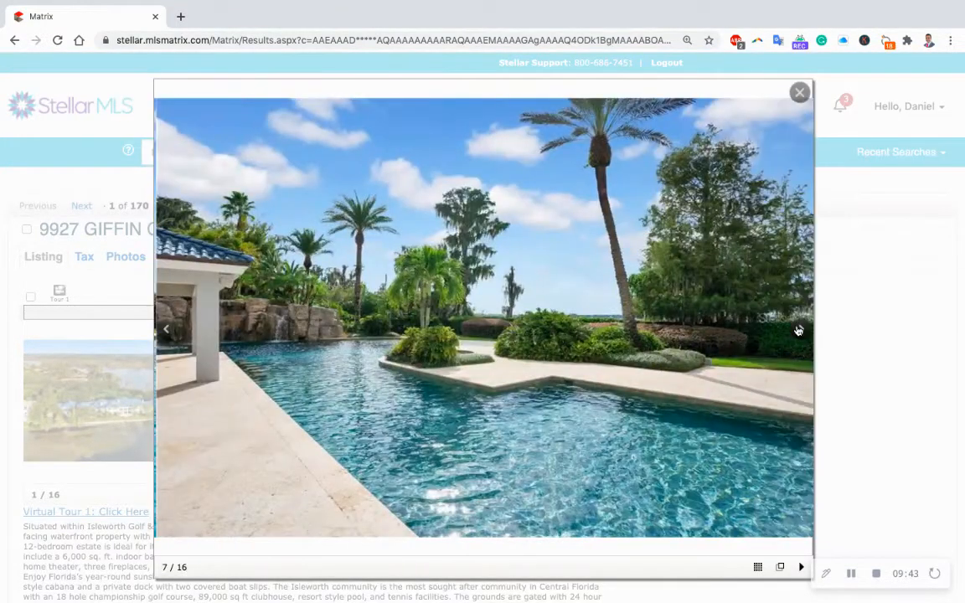
left_click(798, 330)
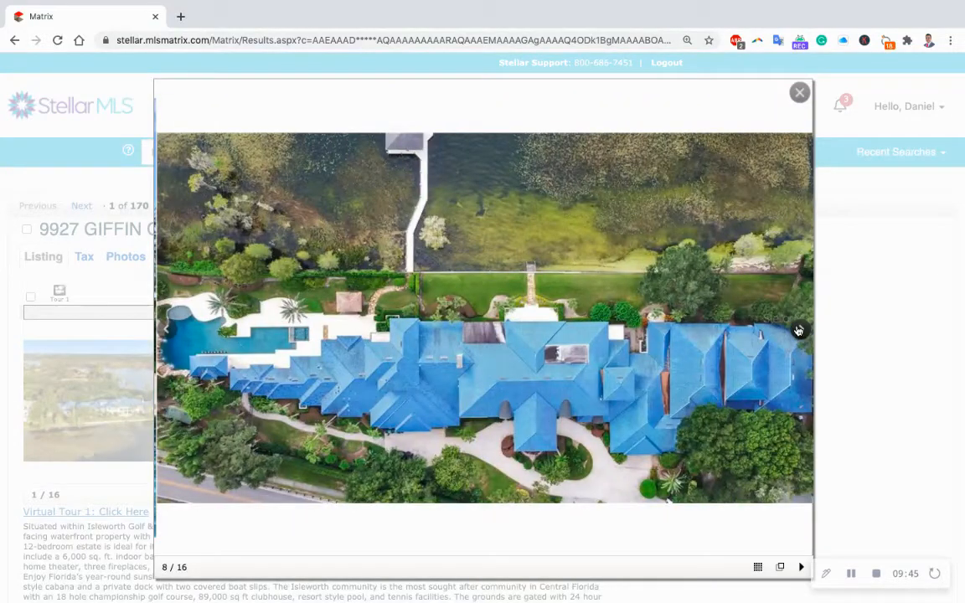
left_click(799, 330)
left_click(798, 330)
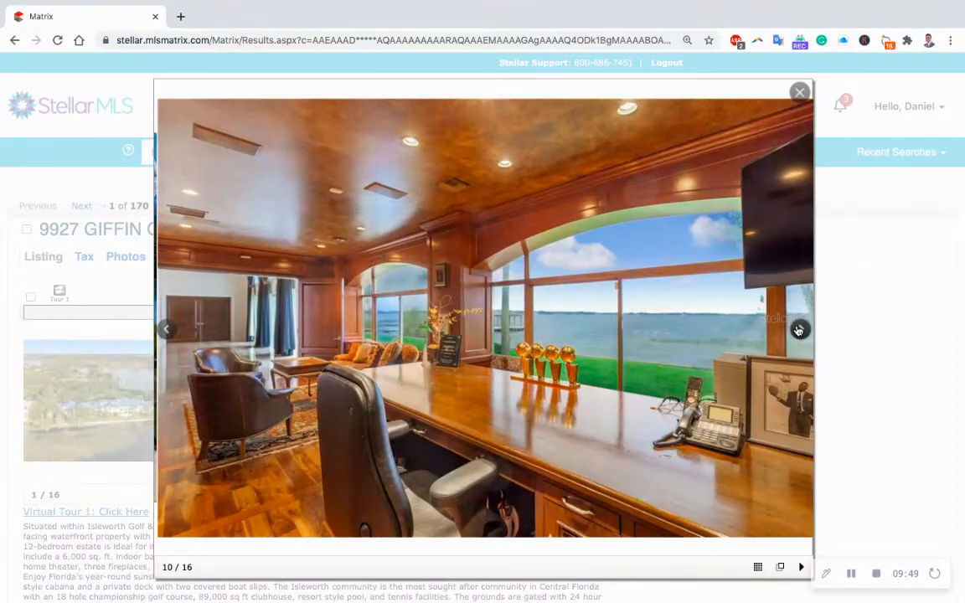
left_click(799, 330)
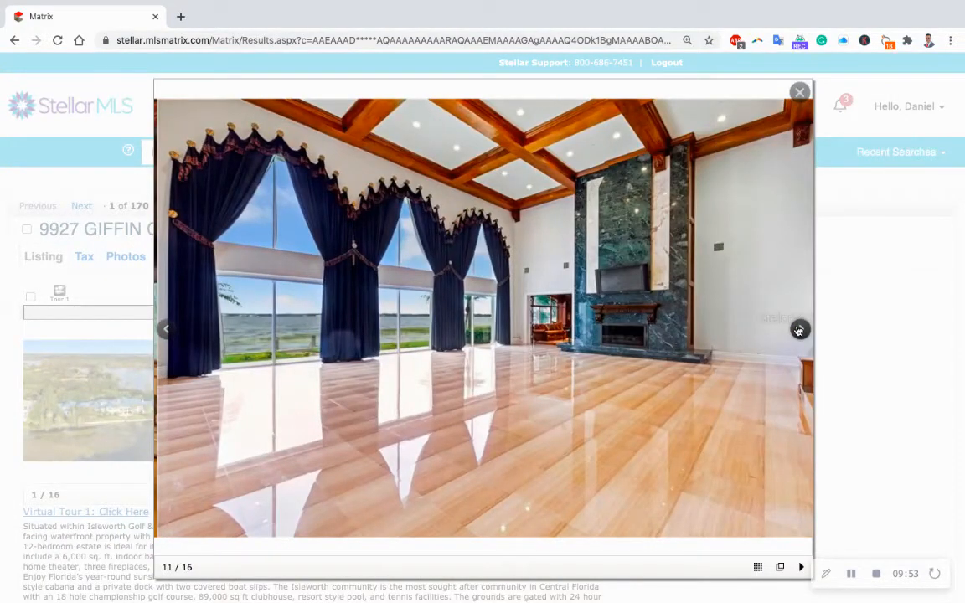
left_click(798, 330)
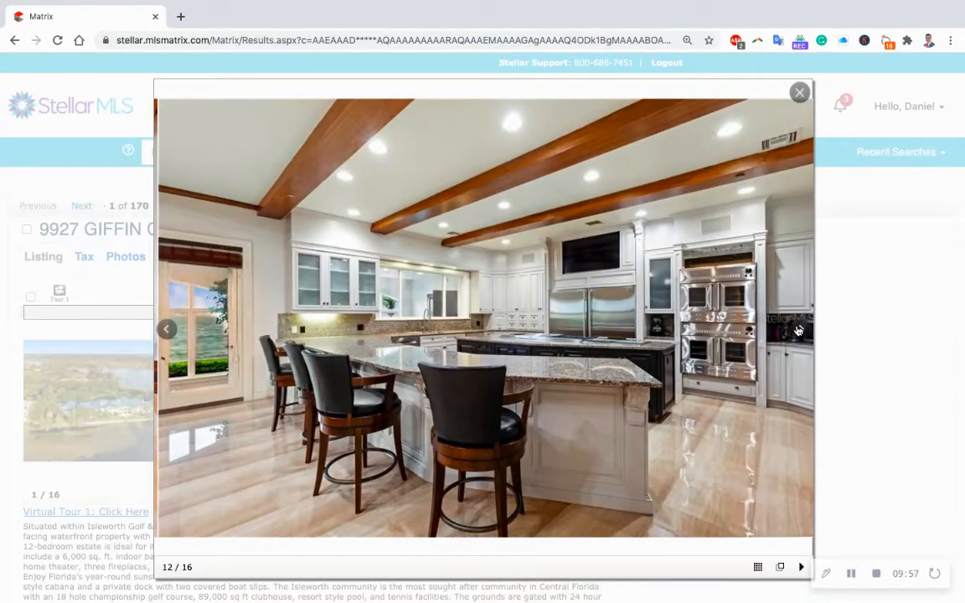
left_click(798, 330)
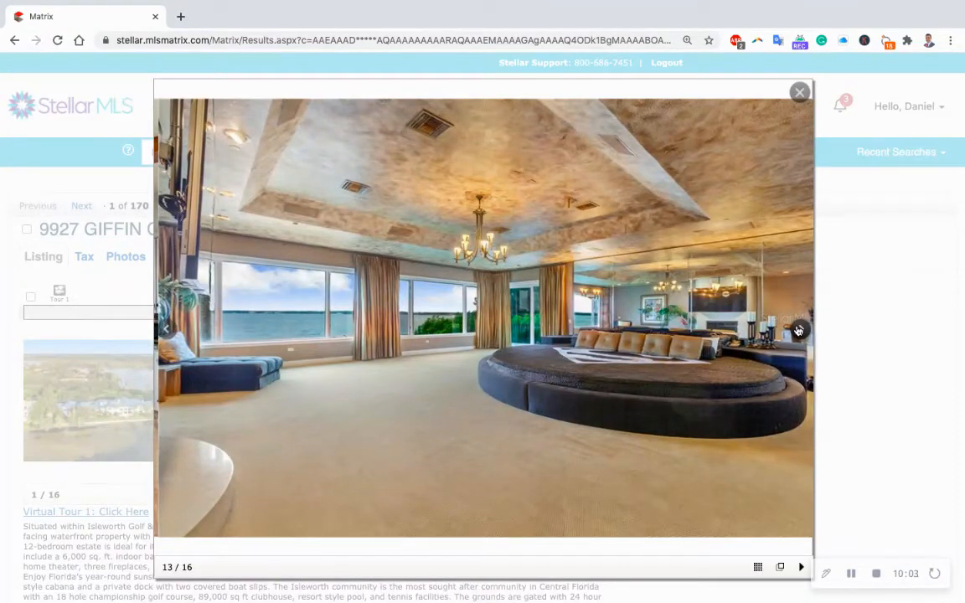
left_click(798, 330)
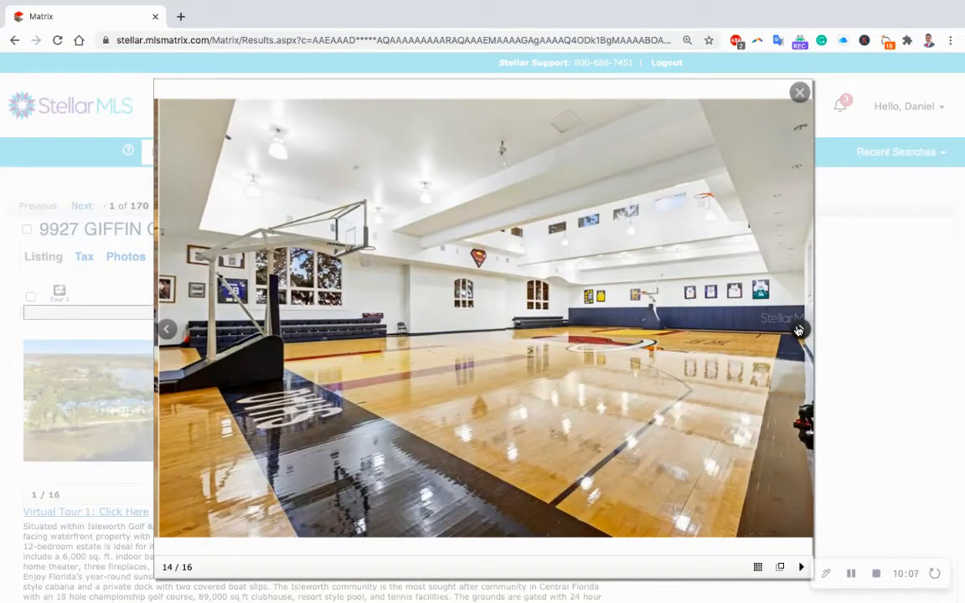
left_click(799, 330)
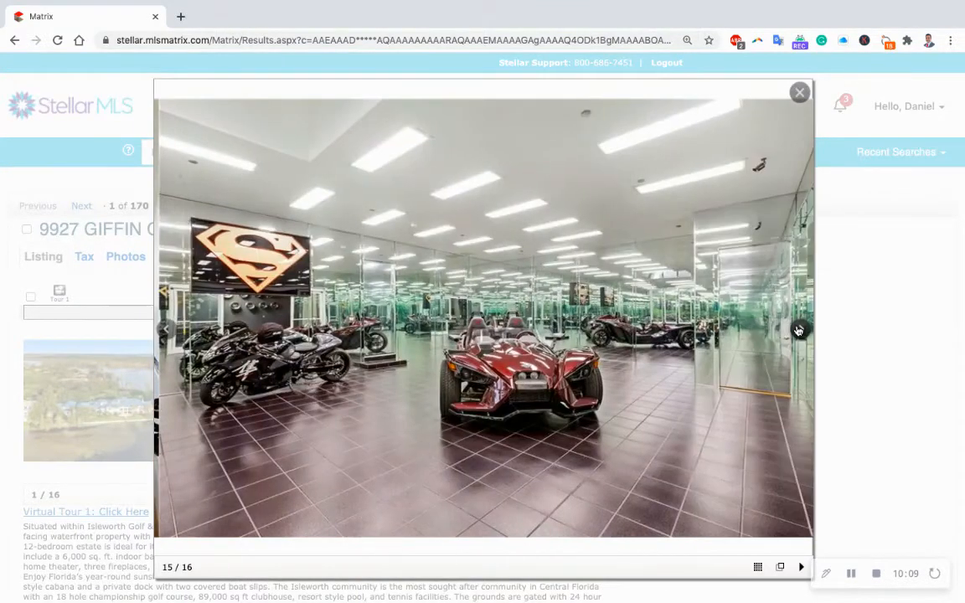
left_click(799, 330)
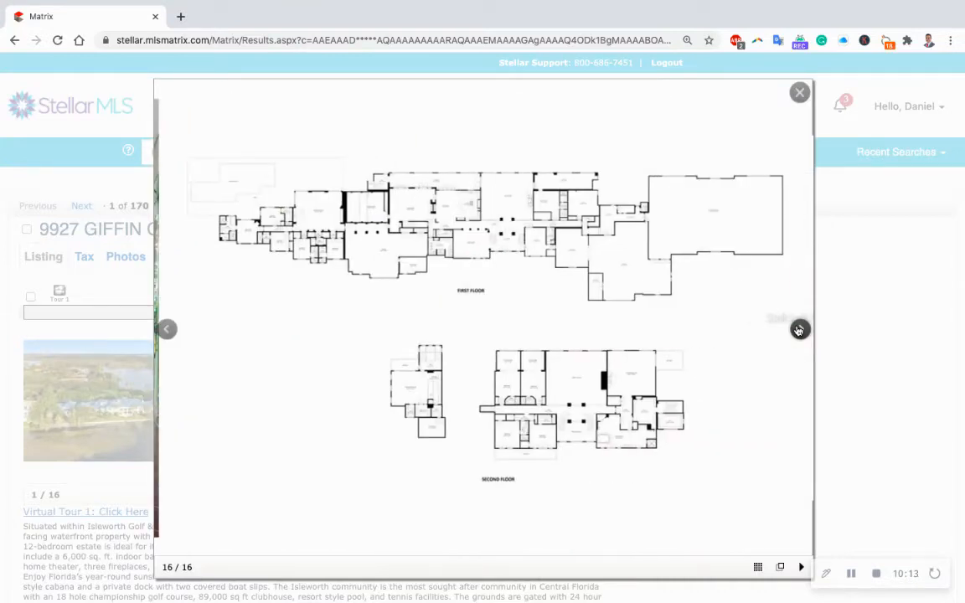
Continue from the floor plans to the listing's first two enlarged photos, and close the photo viewer.
left_click(799, 330)
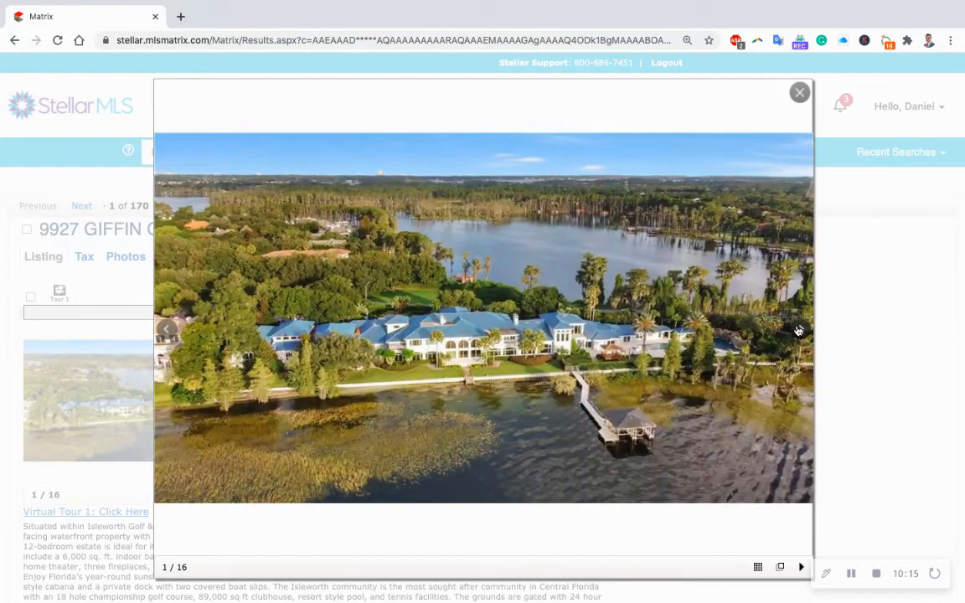
left_click(799, 330)
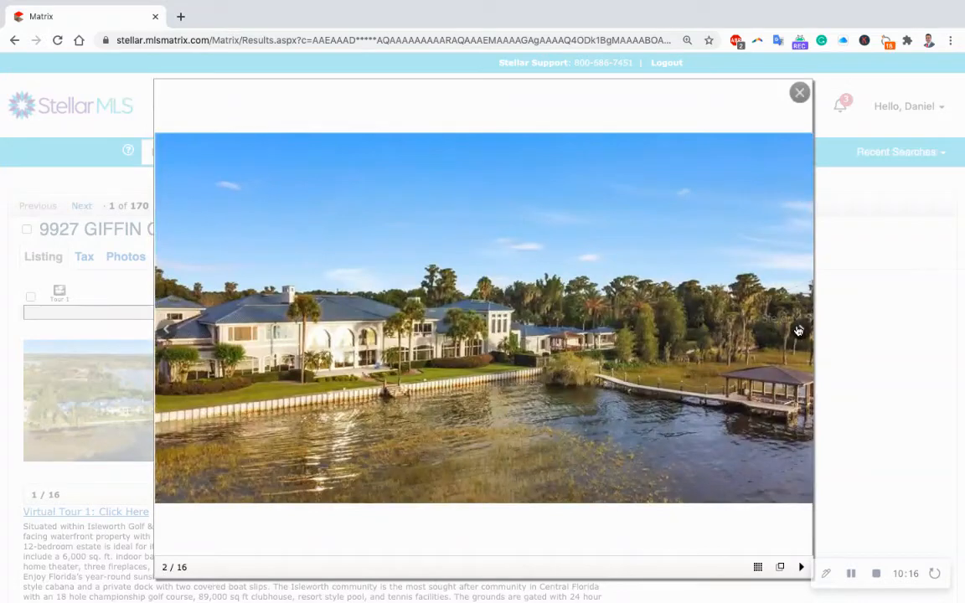
left_click(800, 94)
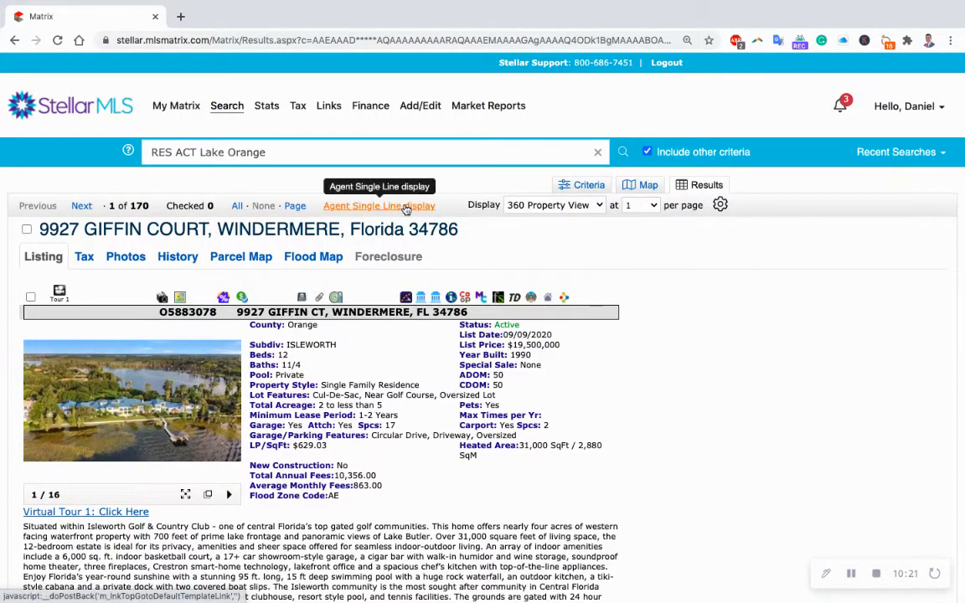
Return to the search criteria, set the price range to 300-700 (in thousands), and display the matching listings.
left_click(587, 187)
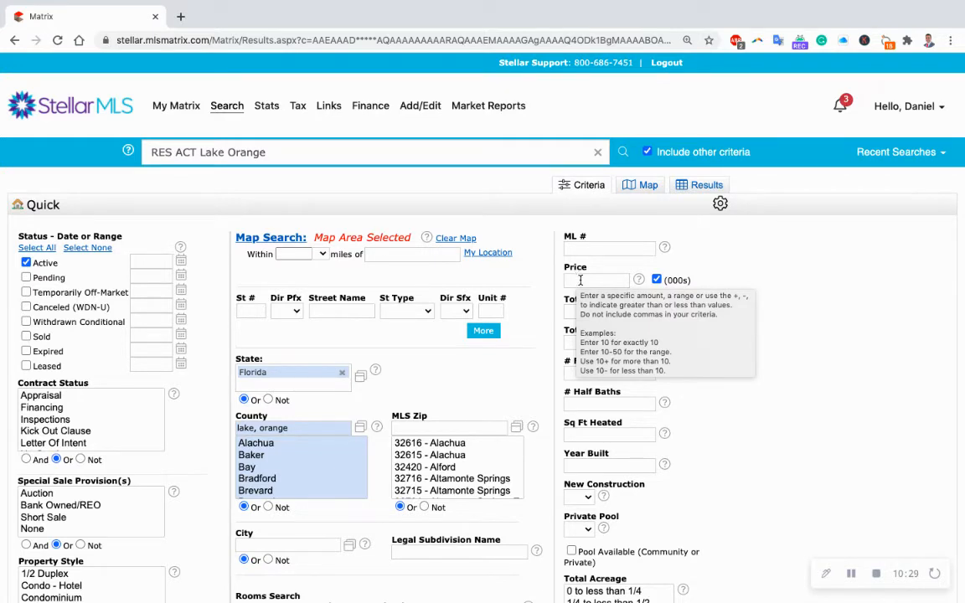
left_click(580, 280)
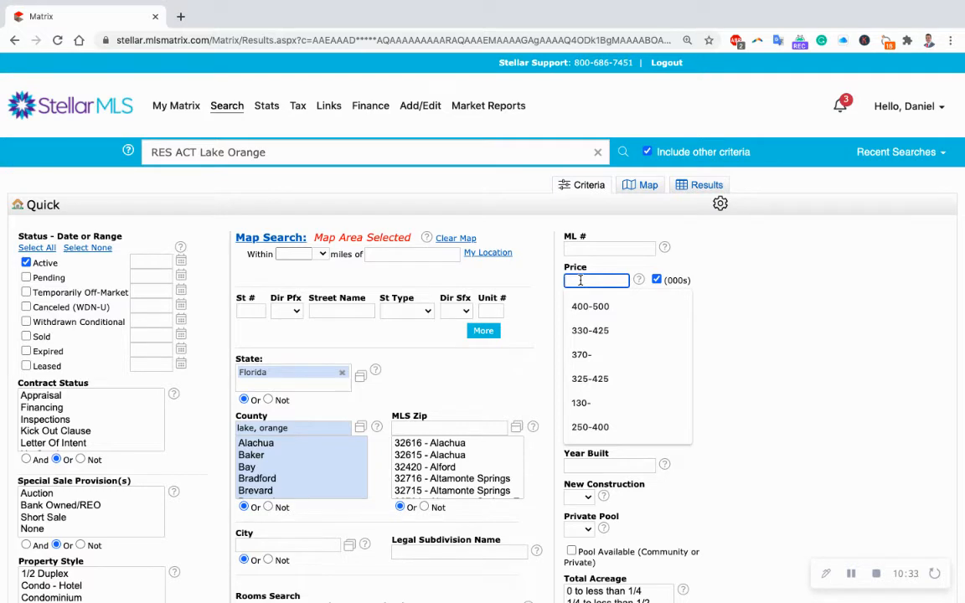
type("300")
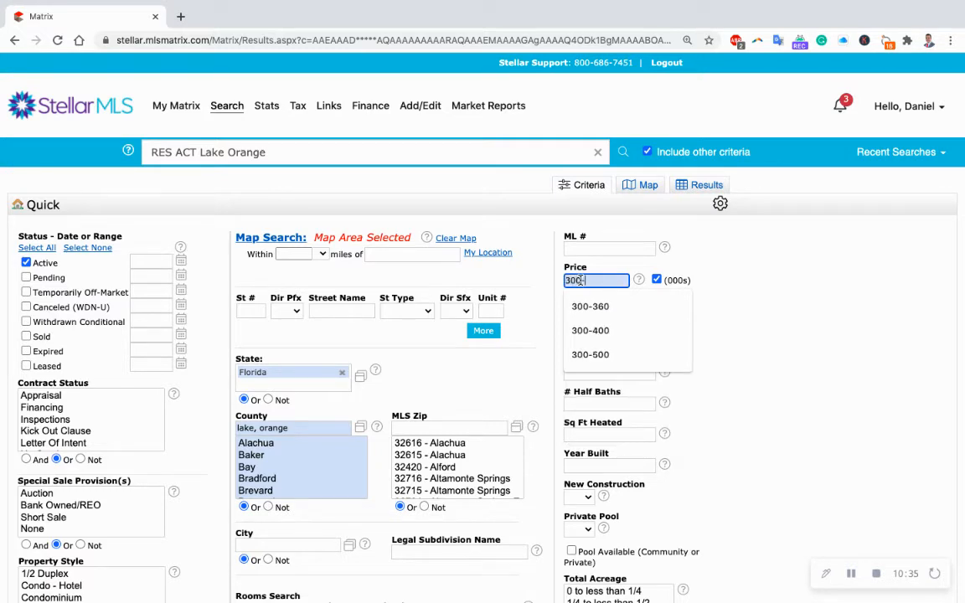
type("-700")
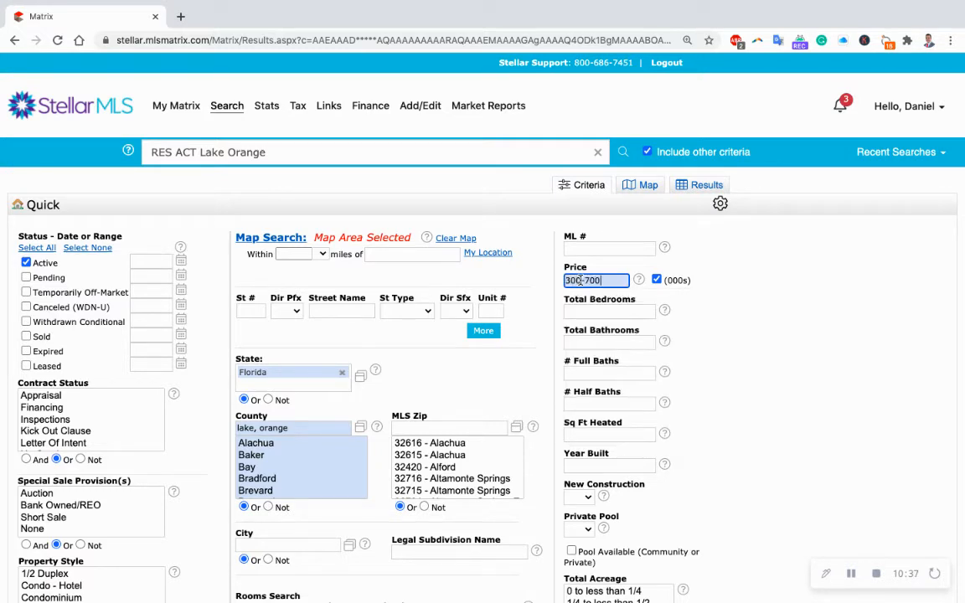
left_click(528, 270)
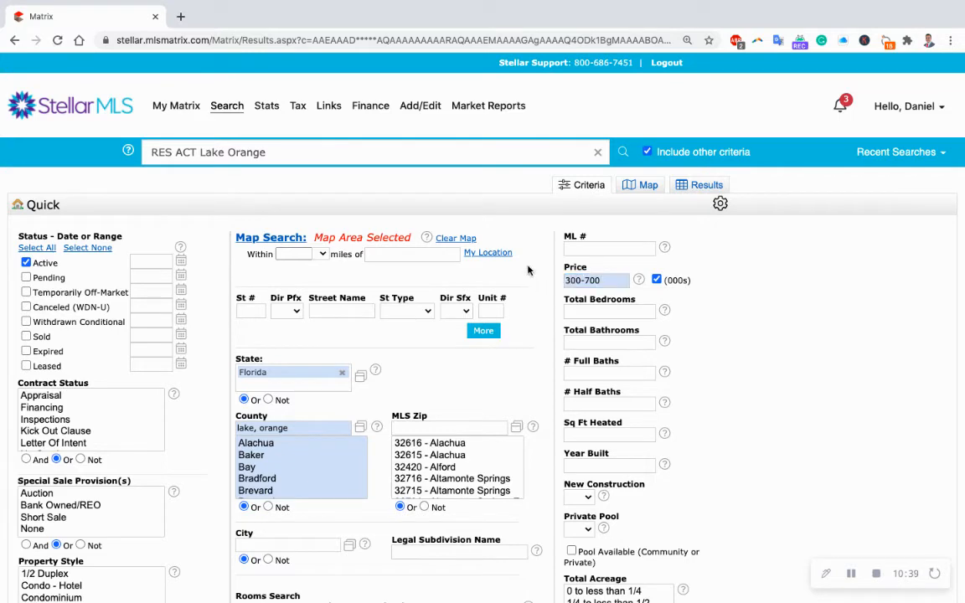
scroll(531, 335, "down", 3)
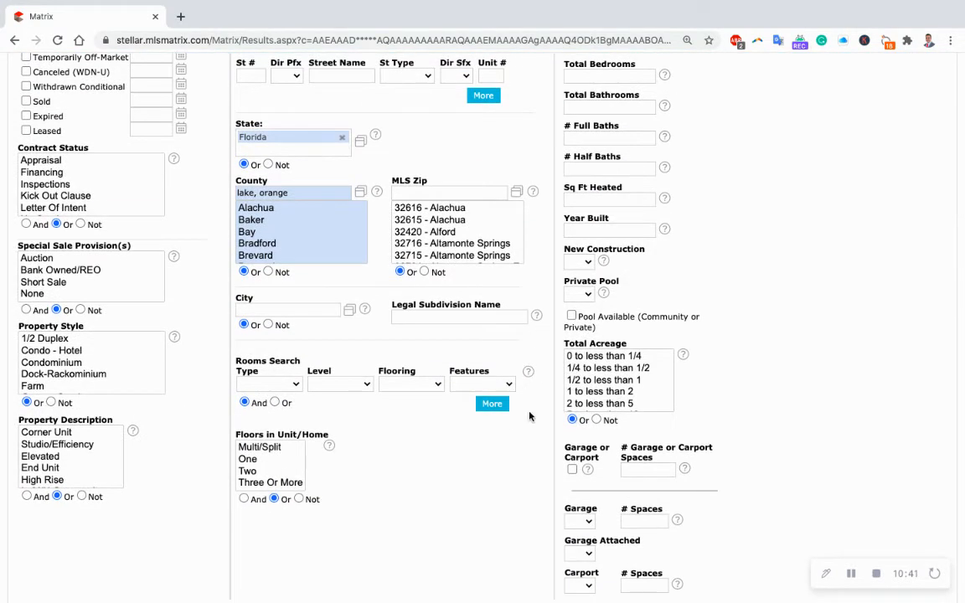
scroll(530, 416, "down", 5)
scroll(529, 416, "up", 2)
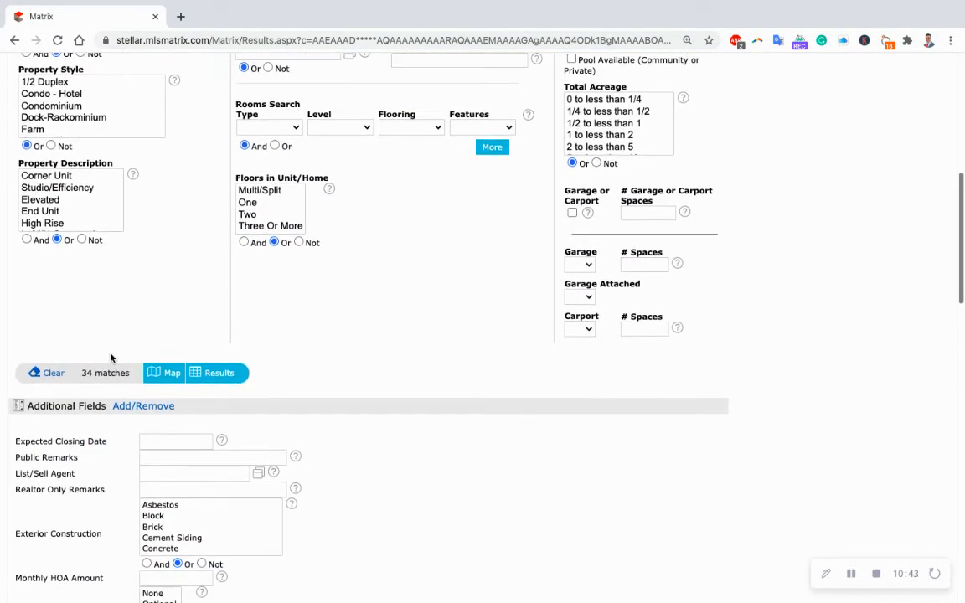
left_click(218, 373)
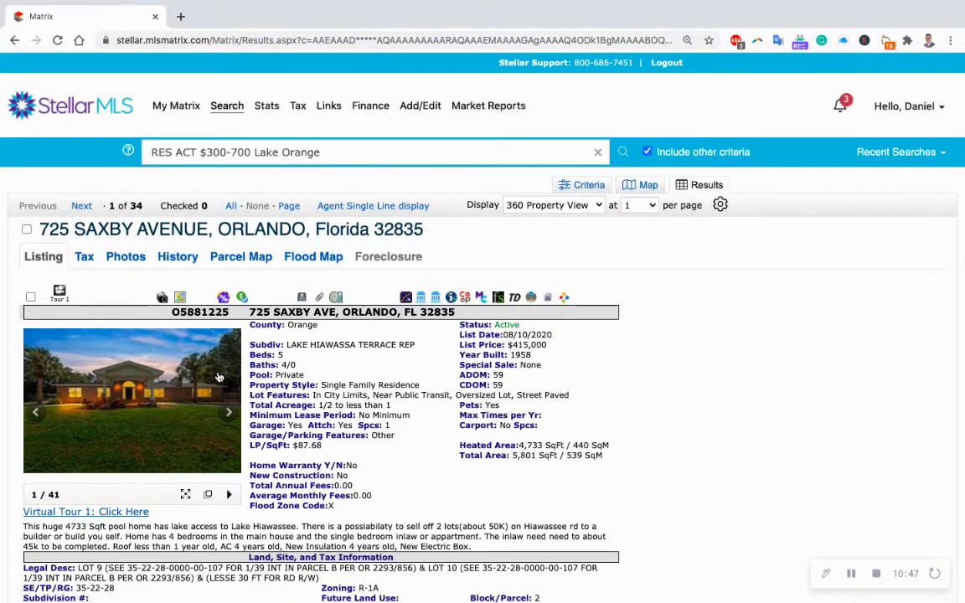
Read through the first matching listing's property, room, exterior, community and realtor details.
scroll(340, 391, "down", 3)
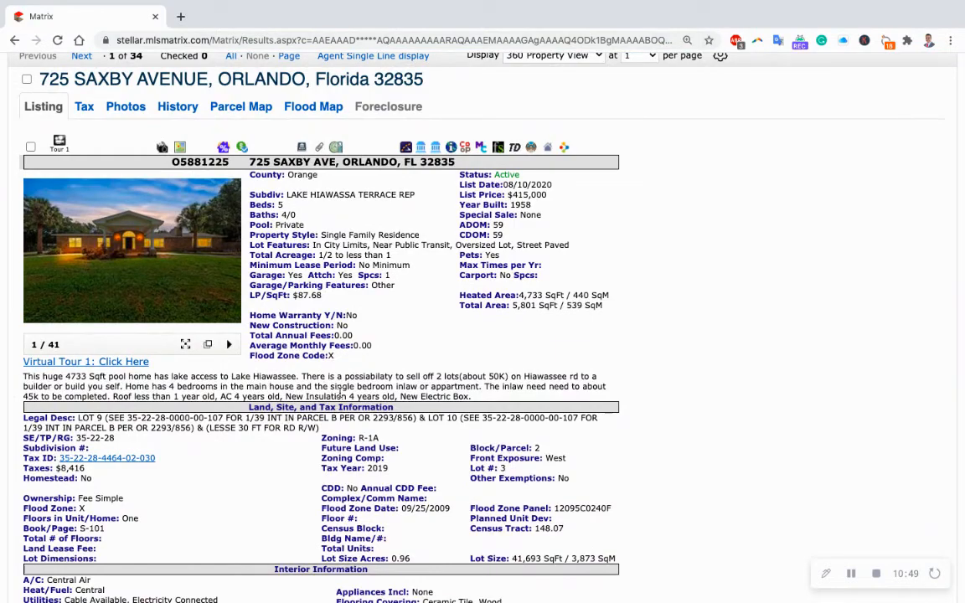
scroll(339, 392, "down", 10)
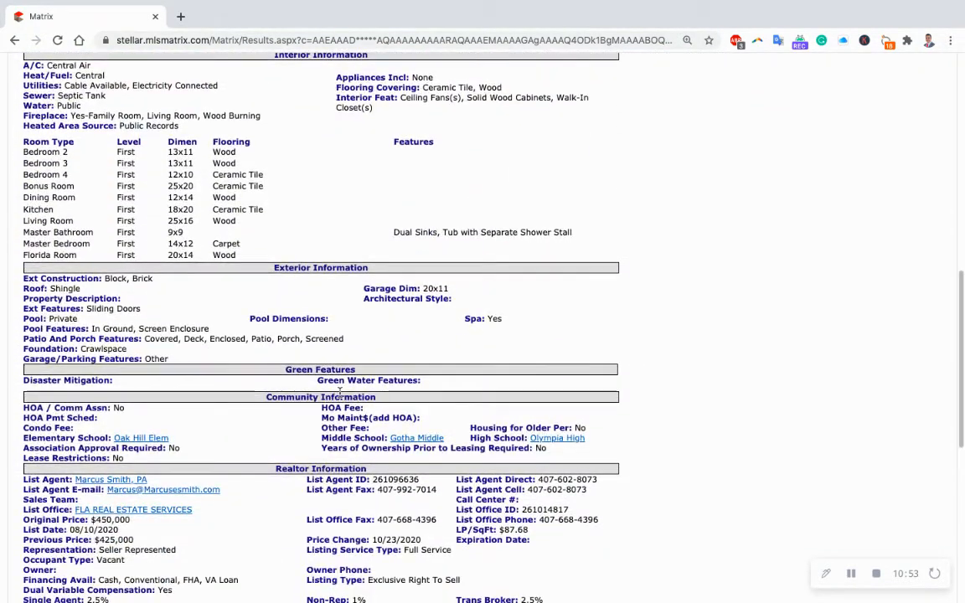
scroll(339, 391, "down", 5)
scroll(337, 402, "up", 10)
scroll(337, 402, "up", 7)
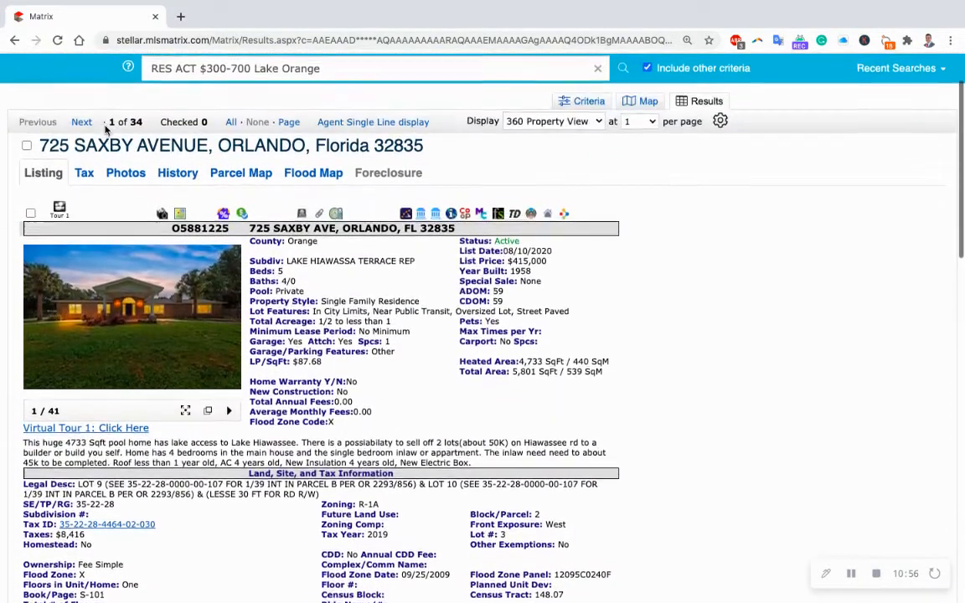
Browse the matching listings one by one from the second to the eighth, checking price, acreage and description.
left_click(81, 124)
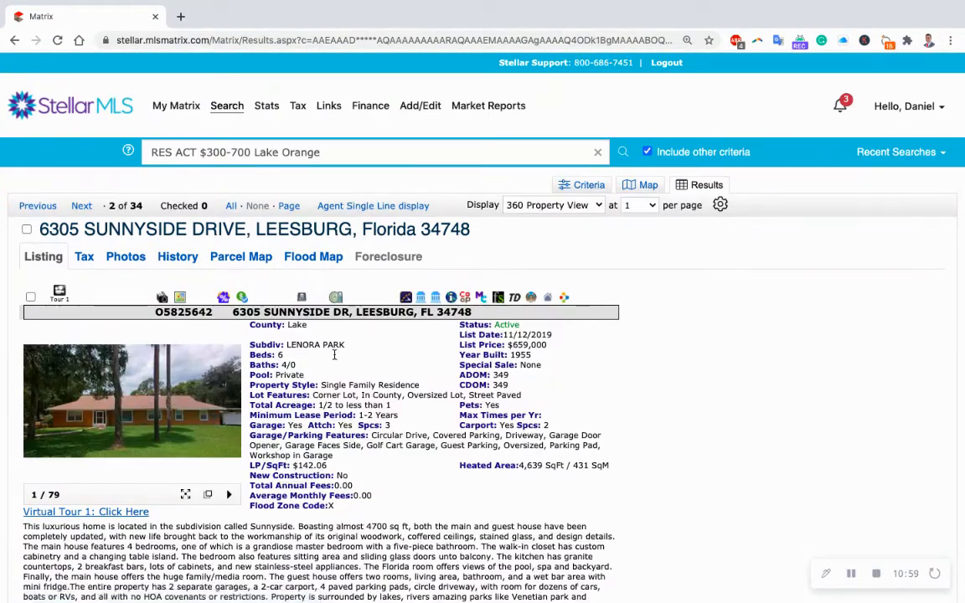
mouse_move(174, 406)
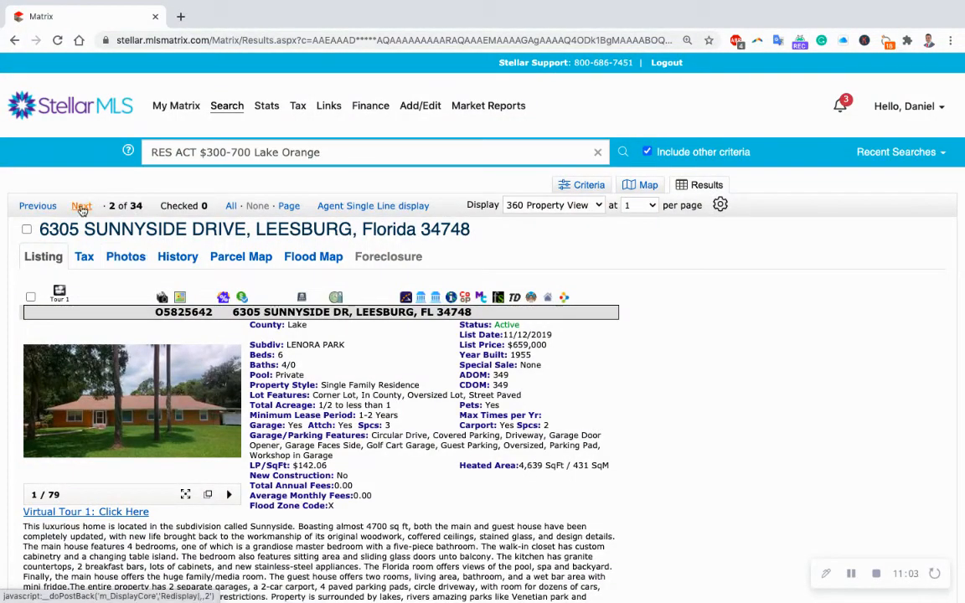
left_click(81, 207)
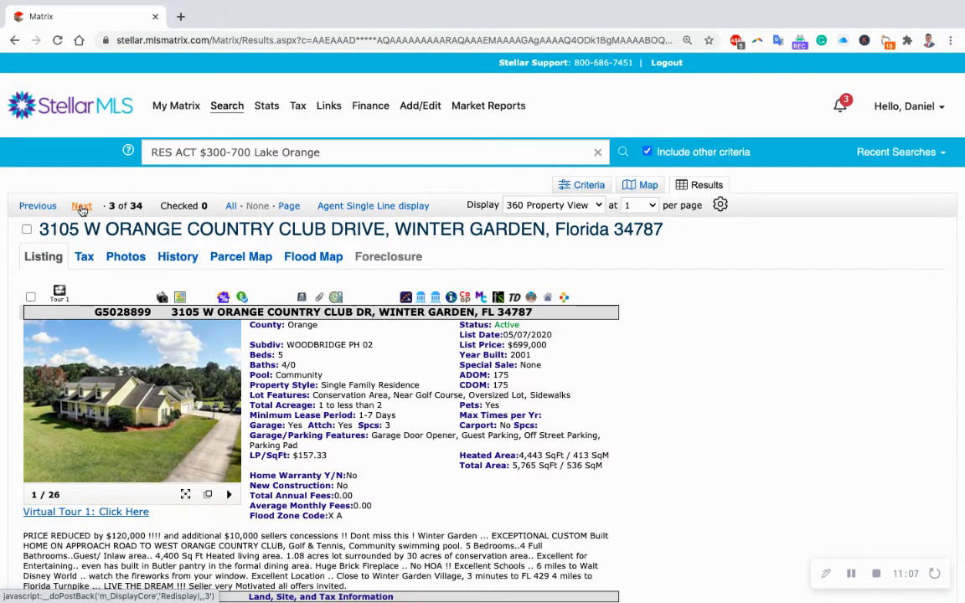
left_click(82, 207)
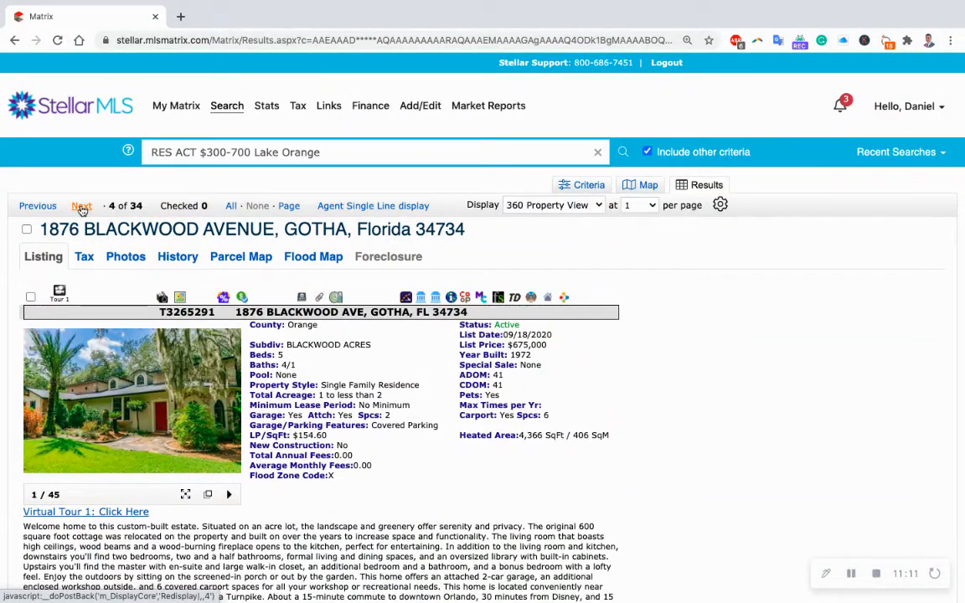
left_click(81, 207)
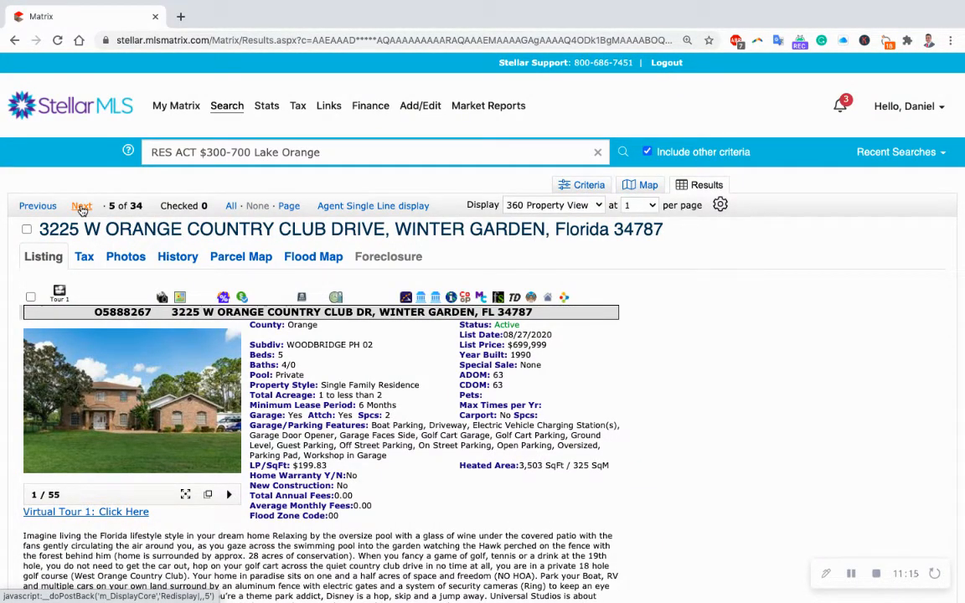
left_click(81, 207)
left_click(81, 207)
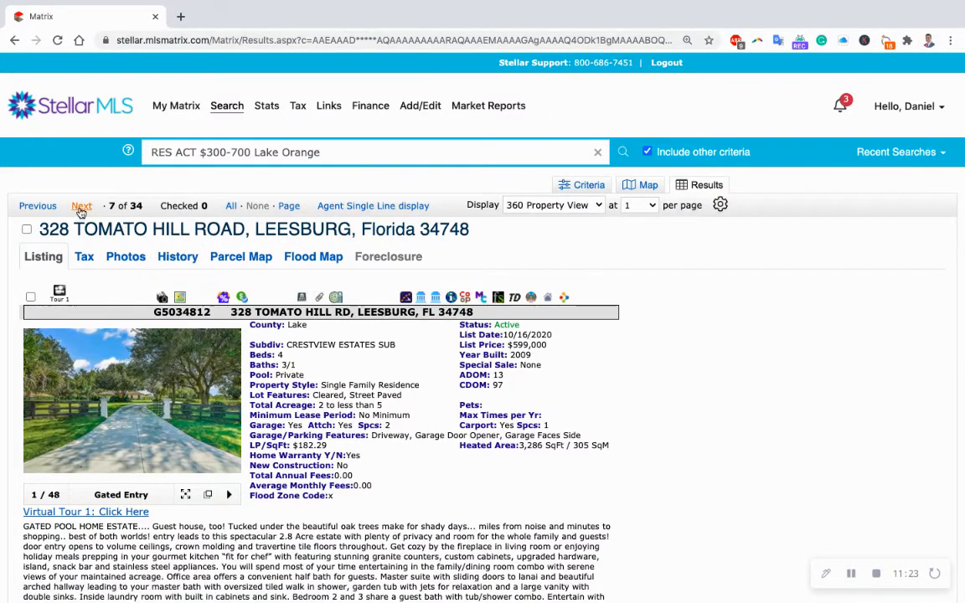
left_click(81, 207)
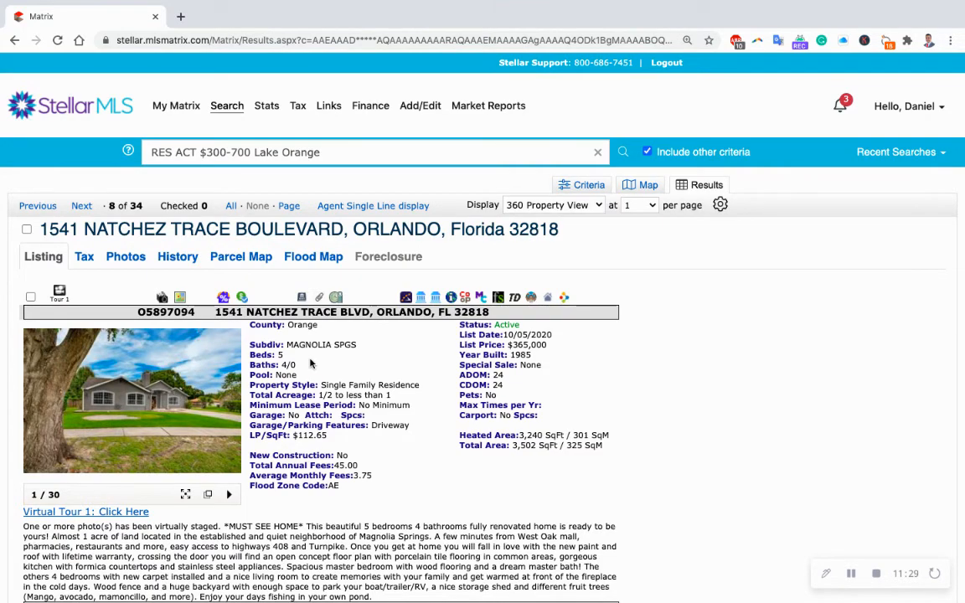
Start saving the current search as a new auto email.
scroll(310, 363, "down", 10)
scroll(310, 362, "down", 6)
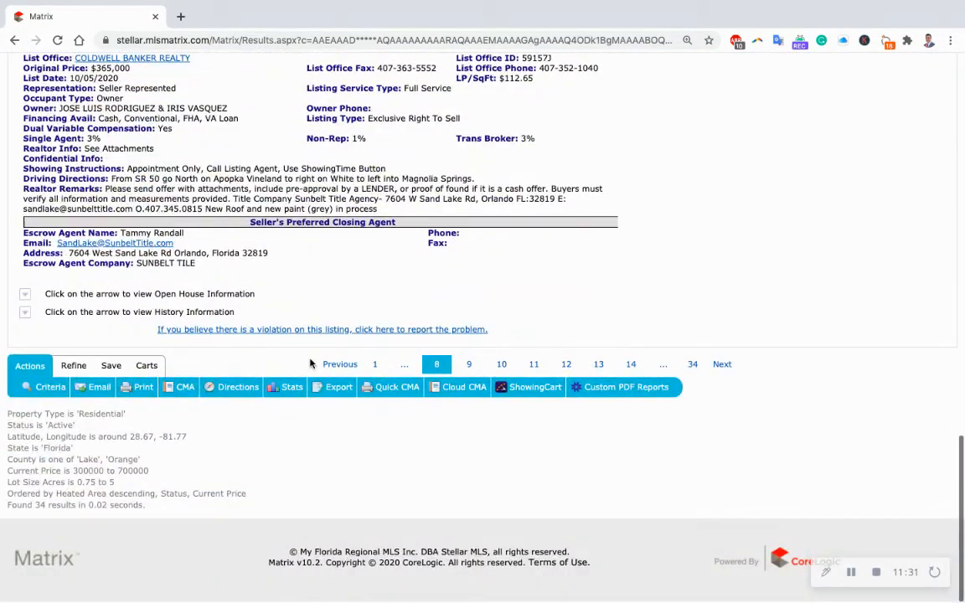
left_click(112, 368)
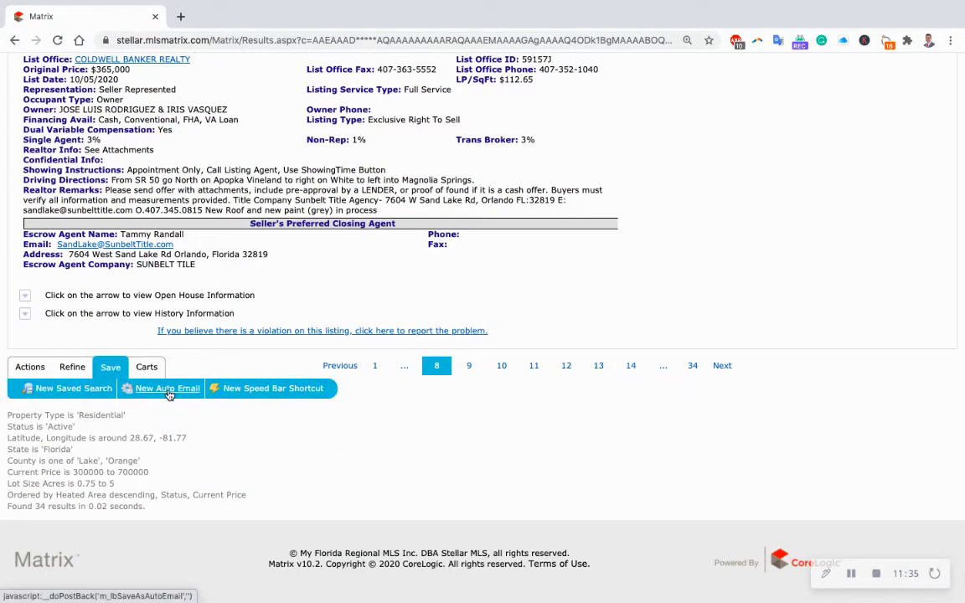
left_click(168, 389)
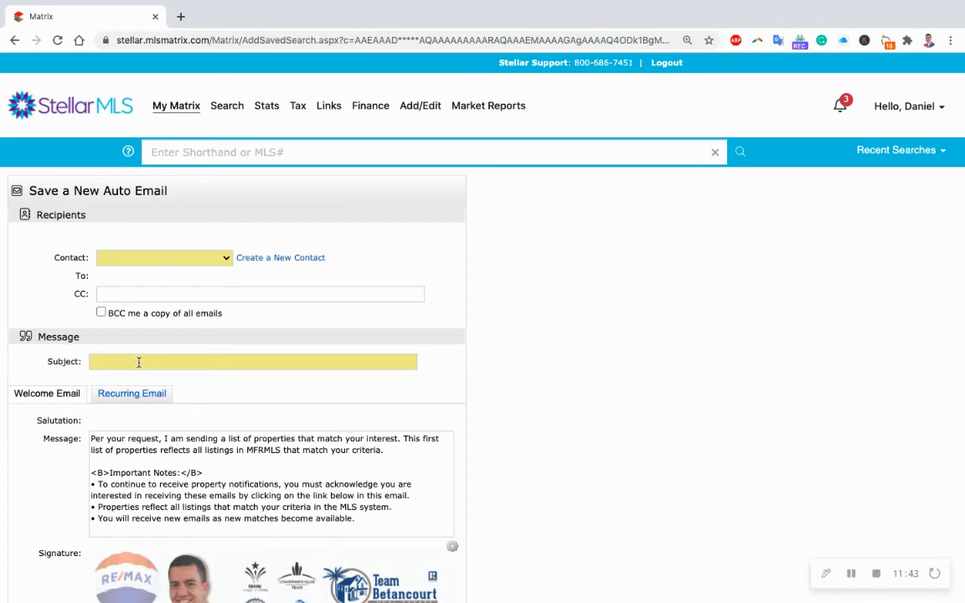
Review the auto email form's recipient, message, criteria, settings and schedule sections.
scroll(231, 400, "down", 10)
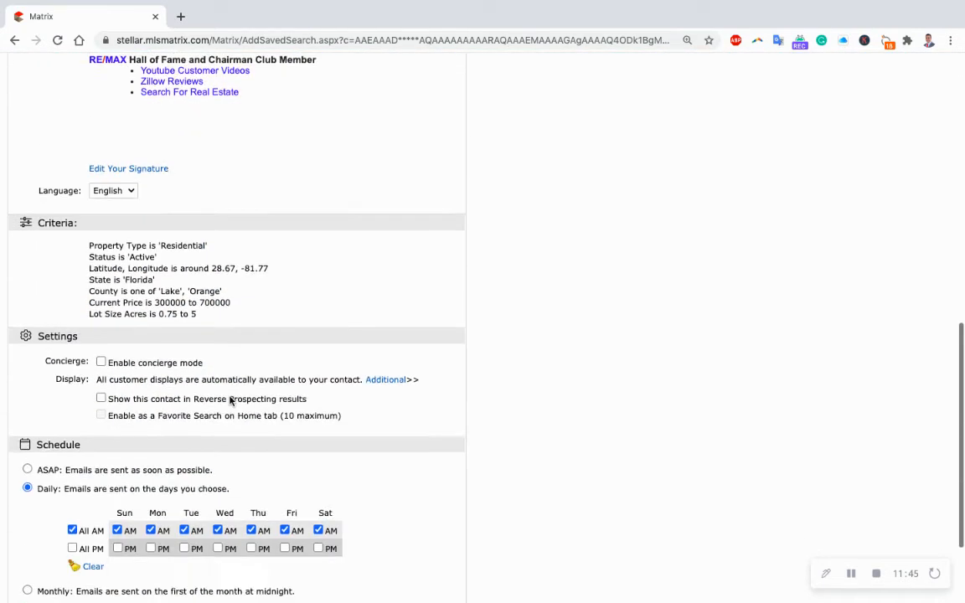
scroll(230, 400, "down", 1)
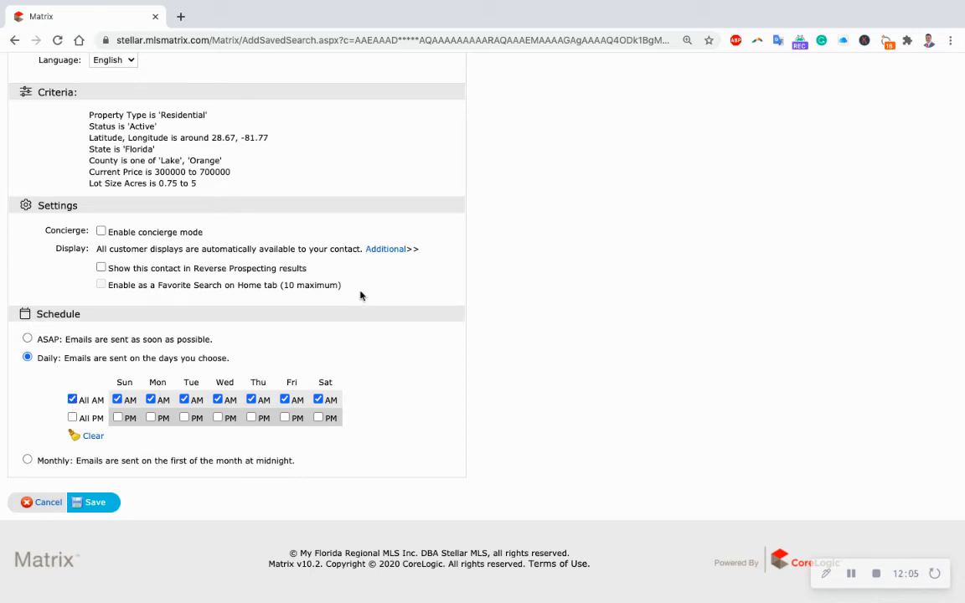
scroll(360, 295, "up", 2)
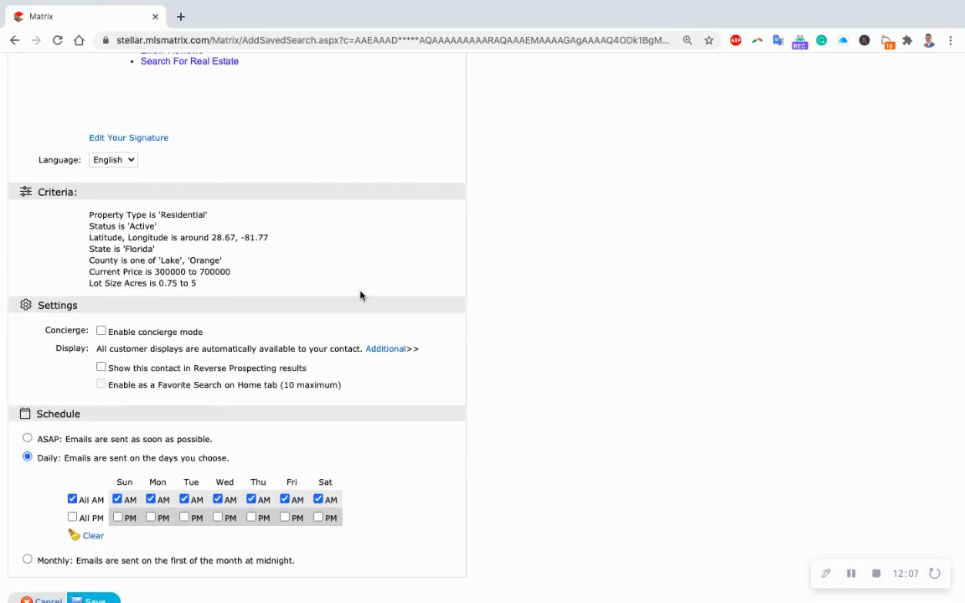
scroll(361, 294, "down", 2)
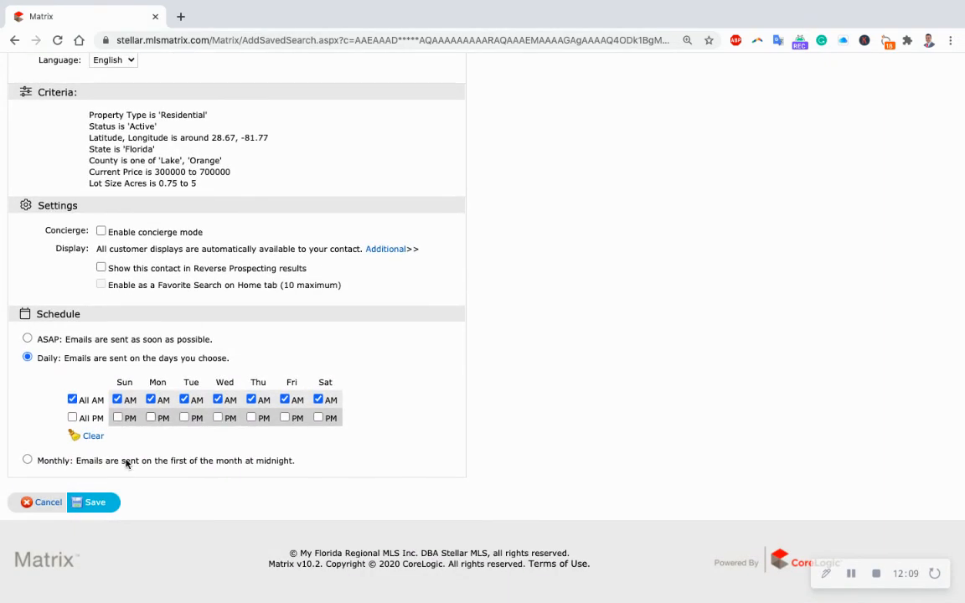
scroll(415, 328, "up", 5)
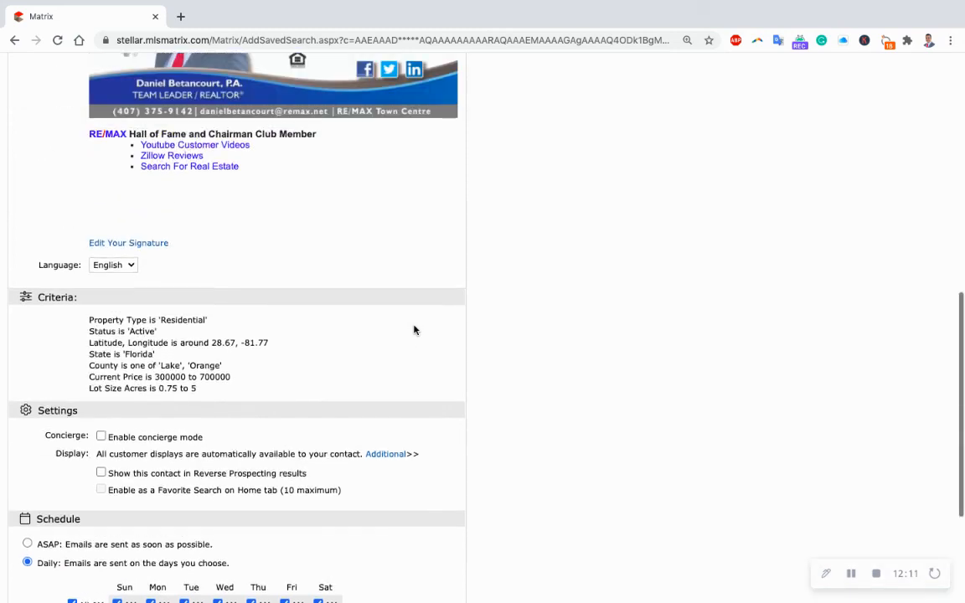
scroll(414, 329, "up", 10)
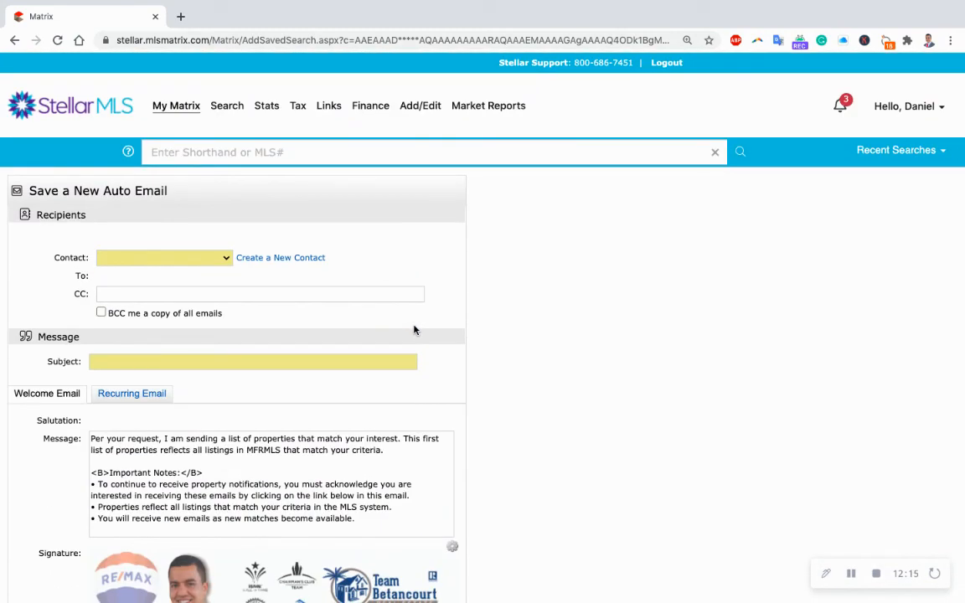
scroll(607, 319, "down", 2)
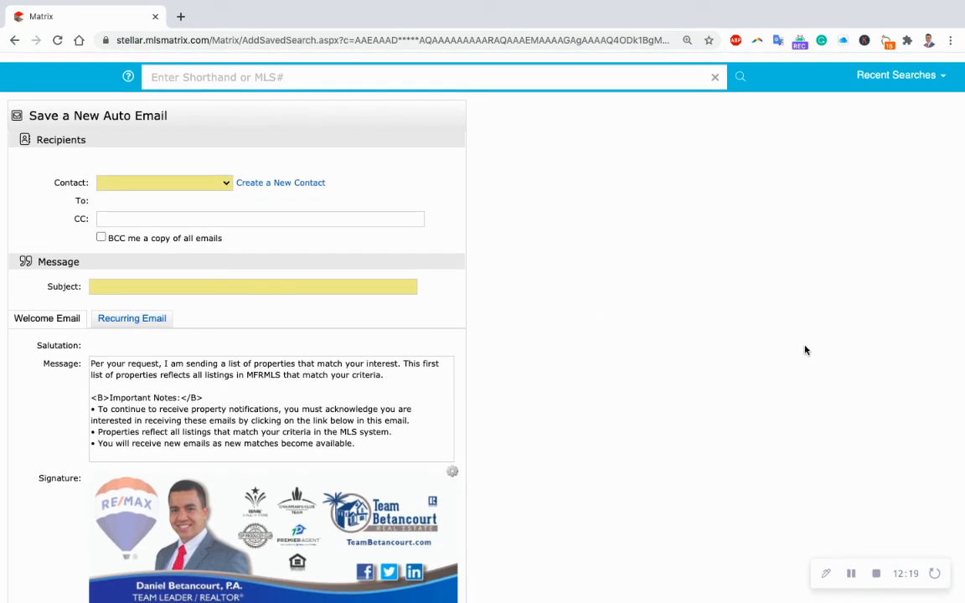